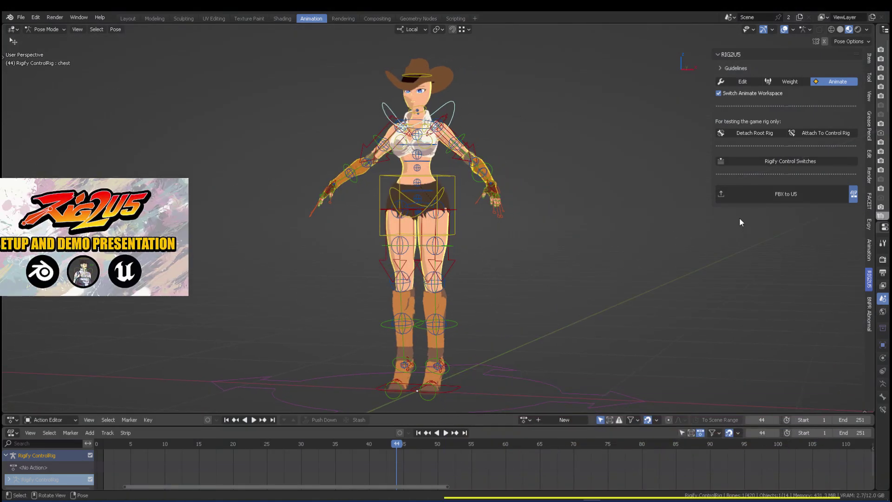
Examine the rigged cowgirl model from several angles, including its root and foot controls
{"action": "middle_click_drag", "start_coordinate": [576, 197], "coordinate": [508, 179]}
{"action": "left_click", "coordinate": [431, 395]}
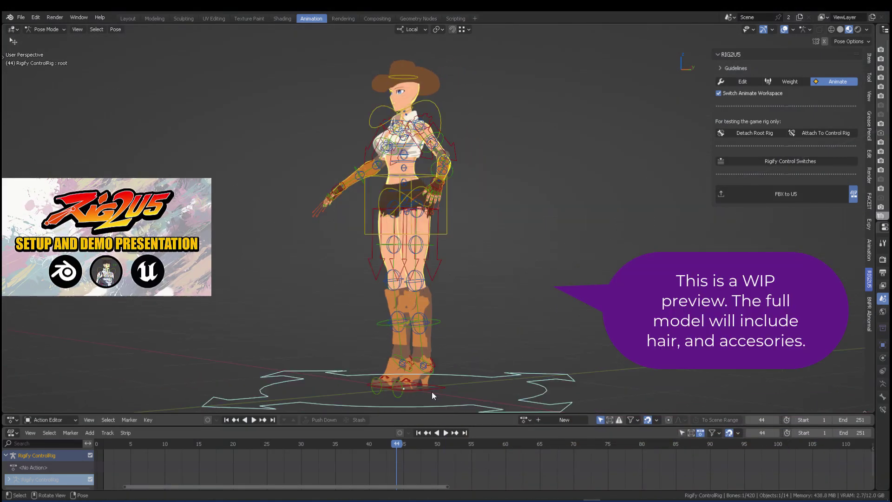
{"action": "left_click", "coordinate": [431, 391]}
{"action": "middle_click_drag", "start_coordinate": [467, 378], "coordinate": [439, 363]}
{"action": "key", "text": "g"}
{"action": "right_click", "coordinate": [490, 321]}
{"action": "middle_click_drag", "start_coordinate": [490, 311], "coordinate": [563, 284]}
{"action": "scroll", "coordinate": [529, 230], "scroll_direction": "up", "scroll_amount": 3}
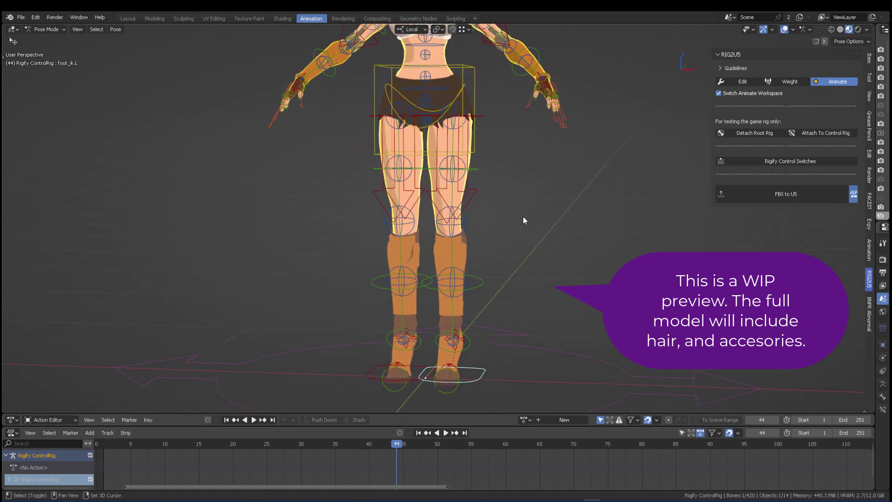
{"action": "middle_click_drag", "start_coordinate": [532, 215], "coordinate": [485, 220]}
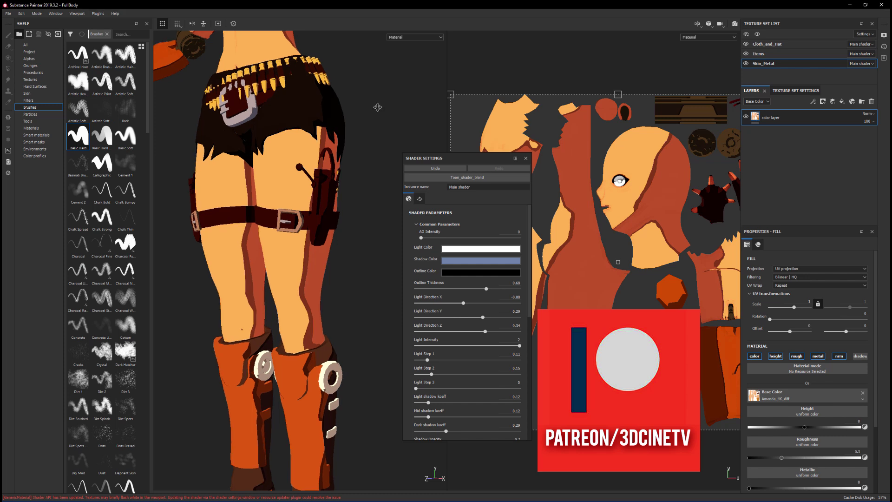
{"action": "middle_click_drag", "start_coordinate": [377, 106], "coordinate": [374, 183], "text": "alt"}
{"action": "right_click_drag", "start_coordinate": [374, 183], "coordinate": [351, 200], "text": "alt"}
{"action": "mouse_move", "coordinate": [350, 183]}
{"action": "left_mouse_down", "text": "alt"}
{"action": "mouse_move", "coordinate": [232, 218]}
{"action": "mouse_move", "coordinate": [335, 230]}
{"action": "left_mouse_up", "text": "alt"}
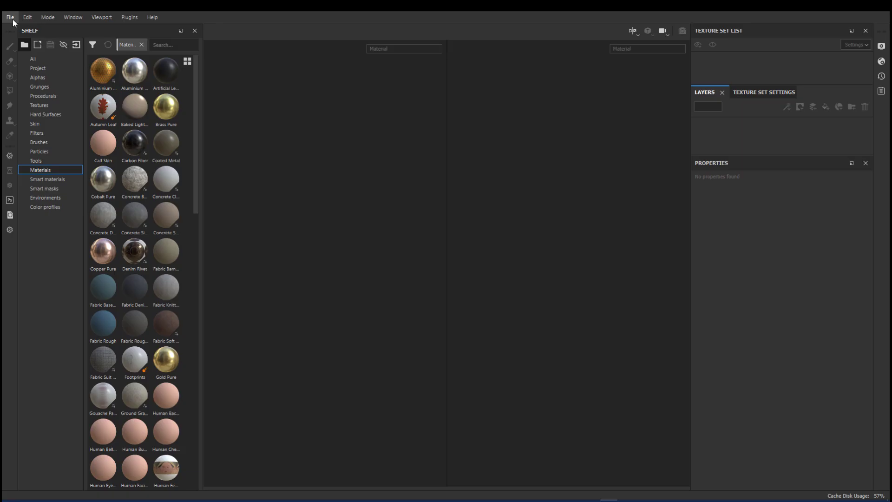
Create a new project from the BionicCowgirl_parts.fbx mesh with a document resolution of 4096
{"action": "left_click", "coordinate": [12, 19]}
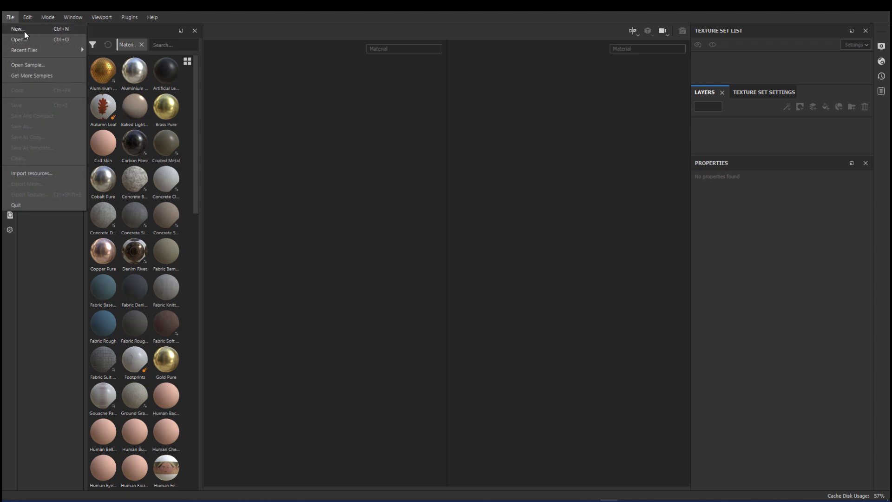
{"action": "left_click", "coordinate": [24, 31]}
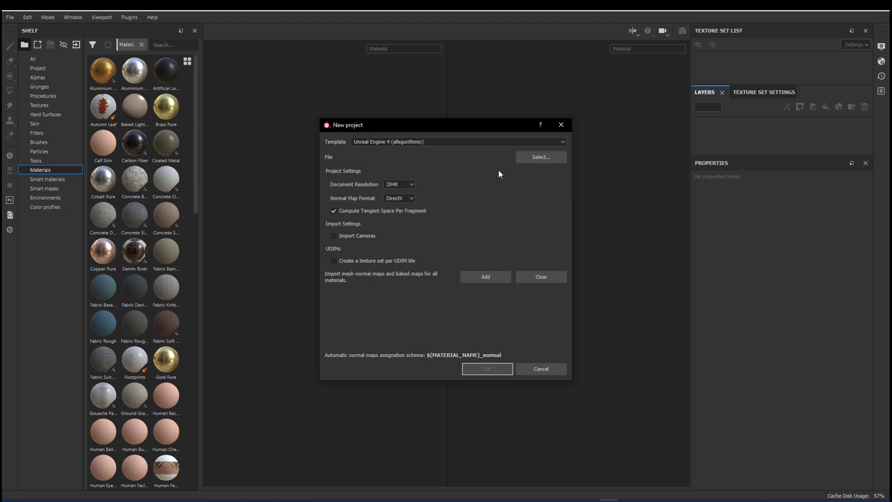
{"action": "left_click", "coordinate": [541, 157]}
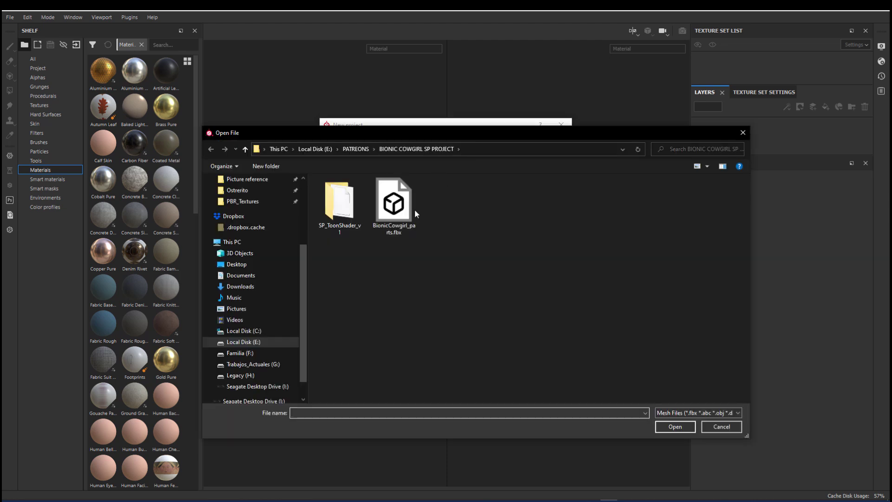
{"action": "left_click", "coordinate": [394, 205]}
{"action": "left_click", "coordinate": [675, 426]}
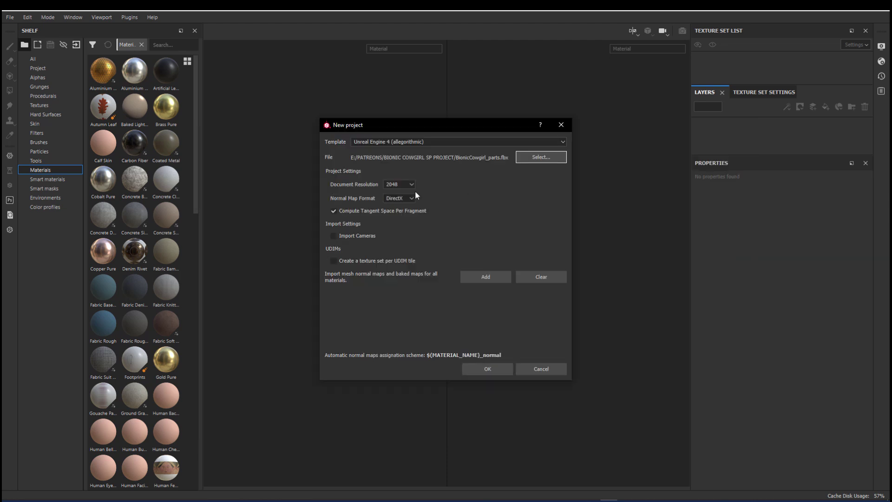
{"action": "left_click", "coordinate": [407, 186]}
{"action": "left_click", "coordinate": [394, 225]}
{"action": "left_click", "coordinate": [493, 368]}
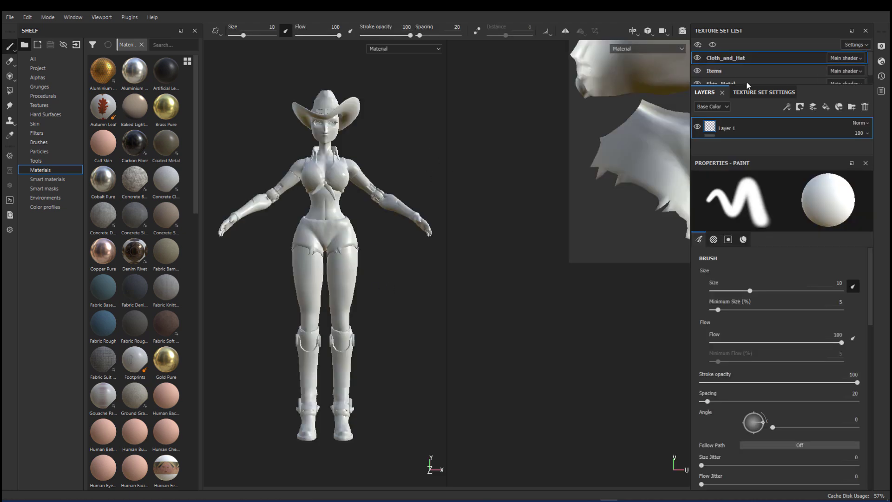
Enlarge the texture set list and toggle the Cloth_and_Hat and Items sets' visibility to check which model parts they cover
{"action": "left_click_drag", "start_coordinate": [756, 86], "coordinate": [756, 126]}
{"action": "left_click", "coordinate": [697, 58]}
{"action": "left_click", "coordinate": [696, 70]}
{"action": "left_click_drag", "start_coordinate": [382, 138], "coordinate": [360, 141], "text": "alt"}
{"action": "left_click", "coordinate": [697, 70]}
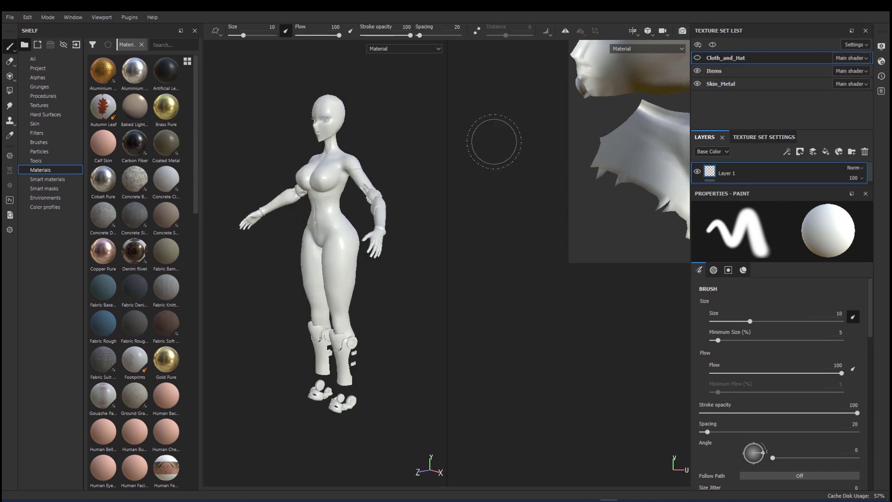
{"action": "left_click", "coordinate": [696, 58]}
{"action": "left_click_drag", "start_coordinate": [326, 118], "coordinate": [421, 182], "text": "alt"}
Bake the mesh maps for all texture sets with an output size of 4096
{"action": "key", "text": "ctrl+shift+b"}
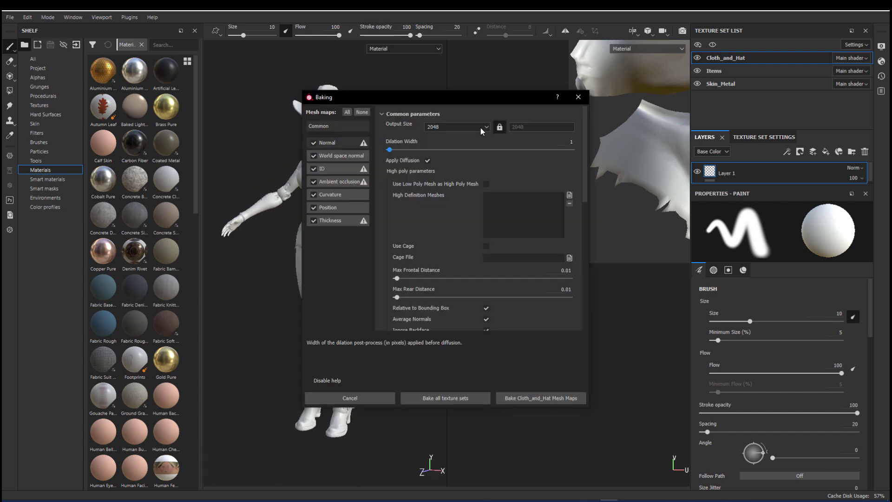
{"action": "left_click", "coordinate": [453, 127]}
{"action": "left_click", "coordinate": [437, 180]}
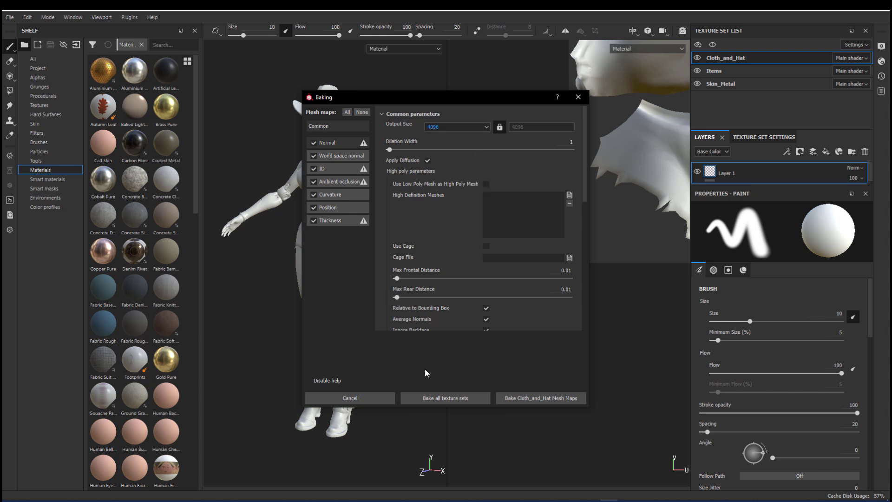
{"action": "left_click", "coordinate": [441, 398]}
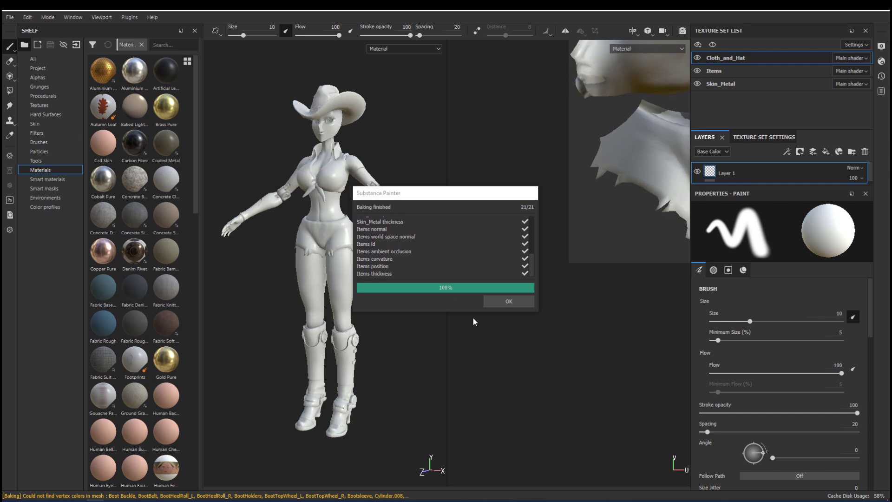
{"action": "left_click", "coordinate": [509, 301]}
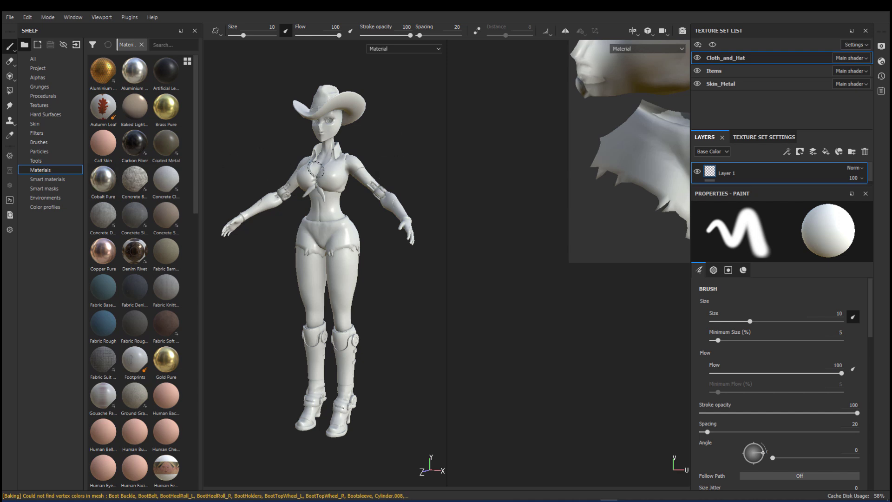
Review the channels and baked mesh maps of the Cloth_and_Hat texture set and return to its layers
{"action": "left_click", "coordinate": [764, 137]}
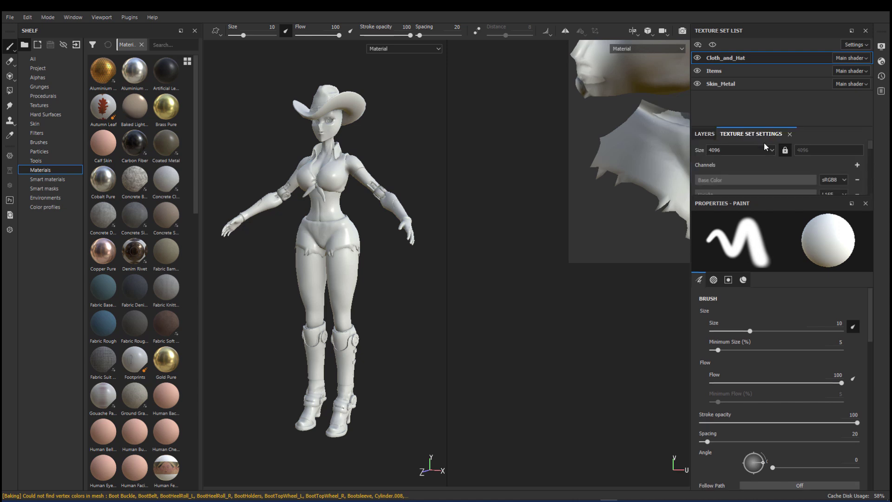
{"action": "left_click_drag", "start_coordinate": [764, 194], "coordinate": [764, 332]}
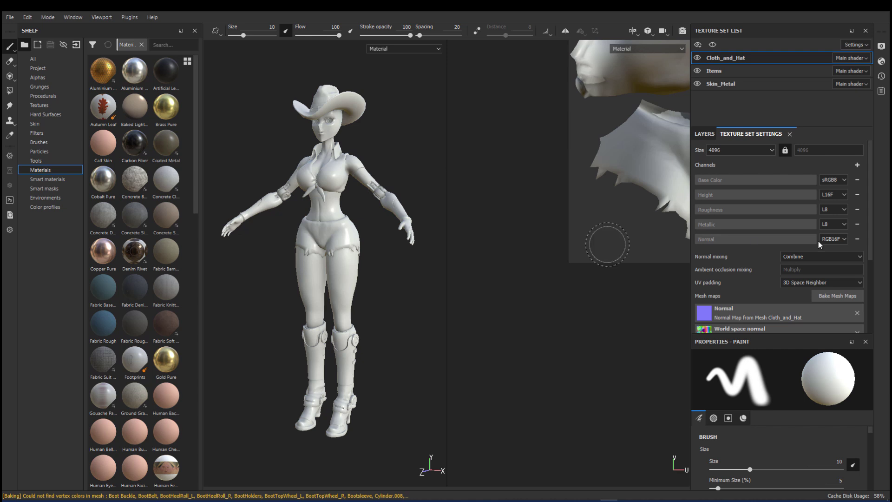
{"action": "scroll", "coordinate": [809, 241], "scroll_direction": "down", "scroll_amount": 5}
{"action": "left_click", "coordinate": [704, 134]}
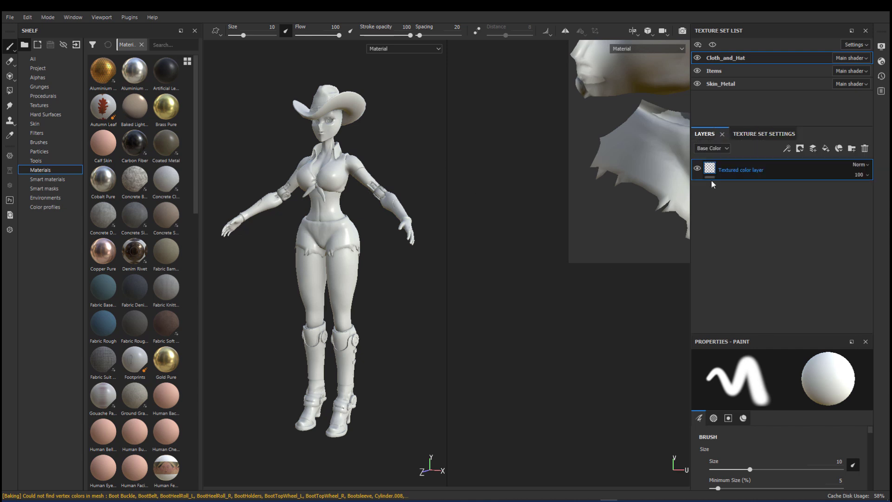
Add Cloth_Hat_4K_diff.png, Items_4K_diff.png and Skin_4K_diff.png to the resources for import
{"action": "left_click", "coordinate": [10, 17]}
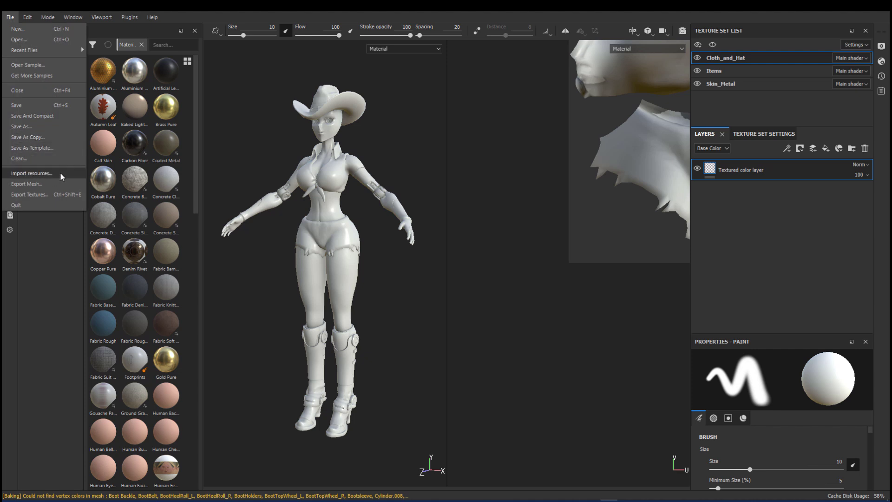
{"action": "left_click", "coordinate": [59, 174]}
{"action": "left_click", "coordinate": [502, 130]}
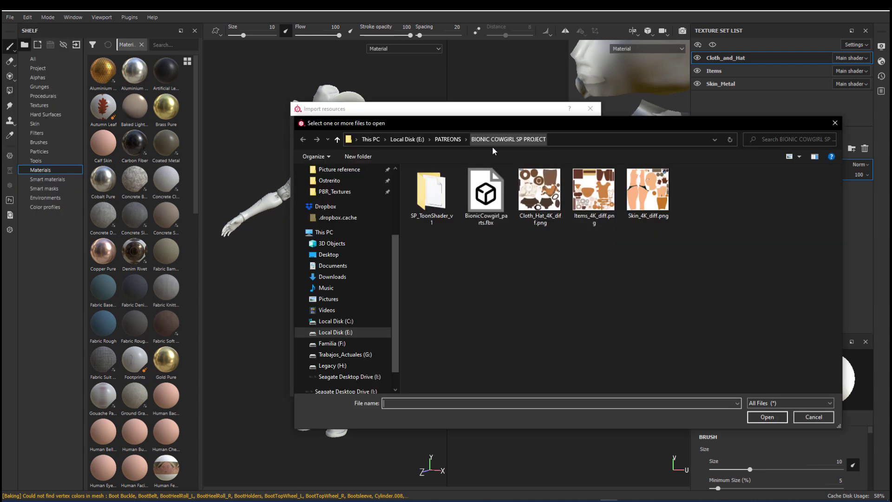
{"action": "left_click", "coordinate": [538, 219]}
{"action": "left_click", "coordinate": [593, 192], "text": "ctrl"}
{"action": "left_click", "coordinate": [646, 202], "text": "ctrl"}
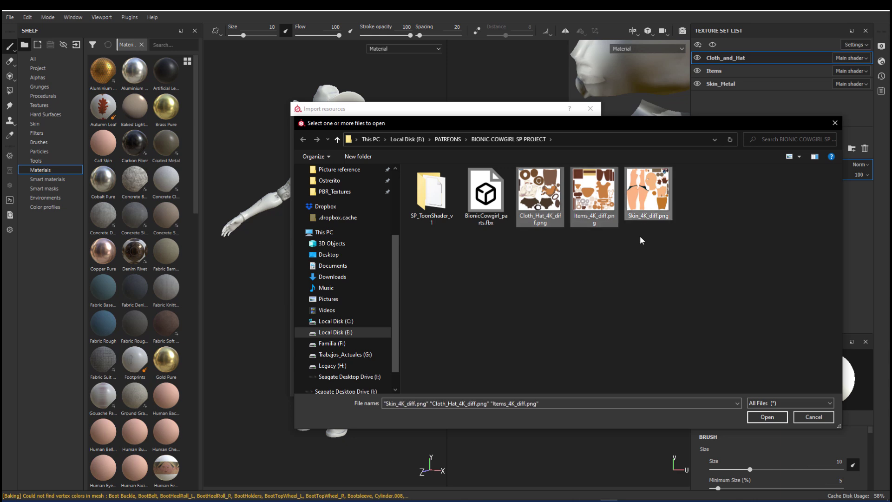
{"action": "left_click", "coordinate": [767, 416]}
Set the usage of all three images to texture and import them into the project 'Unreal Engine 4'
{"action": "left_click", "coordinate": [575, 161]}
{"action": "left_click", "coordinate": [592, 197]}
{"action": "left_click", "coordinate": [563, 173]}
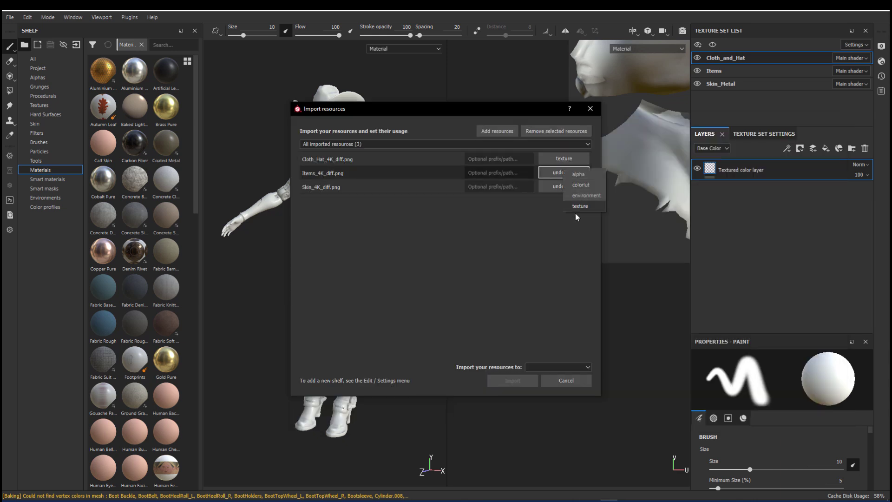
{"action": "left_click", "coordinate": [571, 206]}
{"action": "left_click", "coordinate": [557, 182]}
{"action": "left_click", "coordinate": [572, 225]}
{"action": "left_click", "coordinate": [571, 187]}
{"action": "left_click", "coordinate": [573, 224]}
{"action": "left_click", "coordinate": [548, 365]}
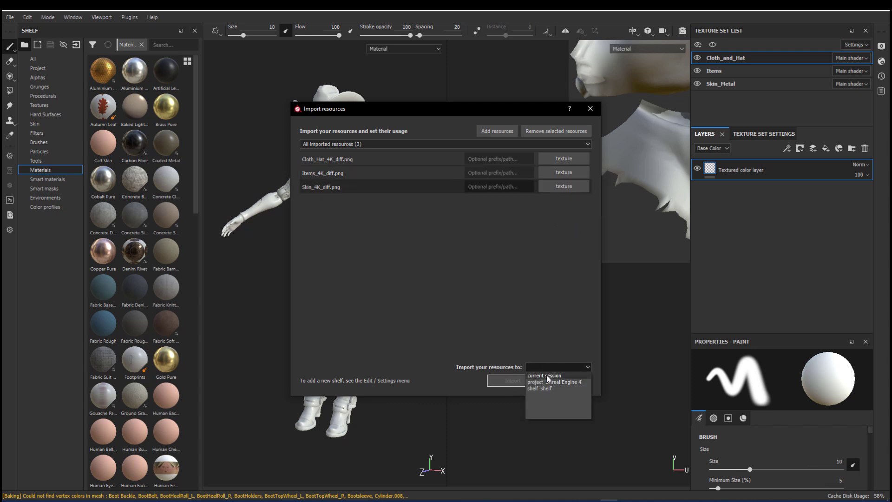
{"action": "left_click", "coordinate": [560, 382]}
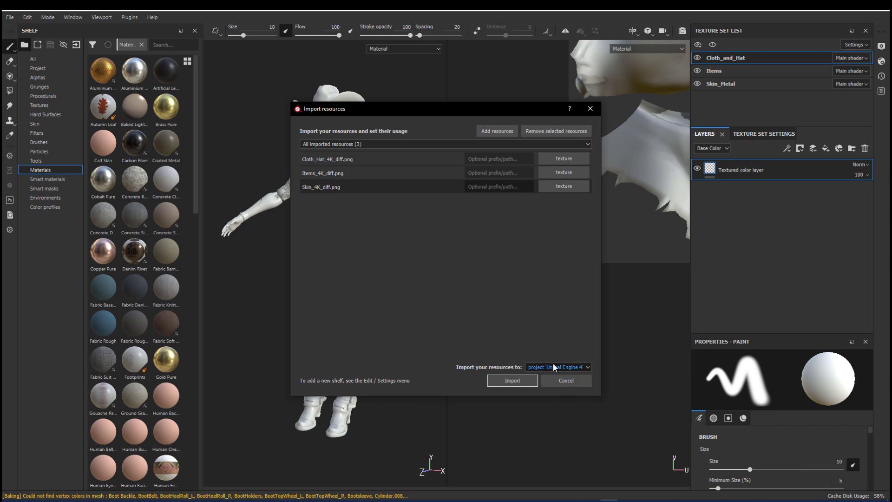
{"action": "left_click", "coordinate": [514, 379]}
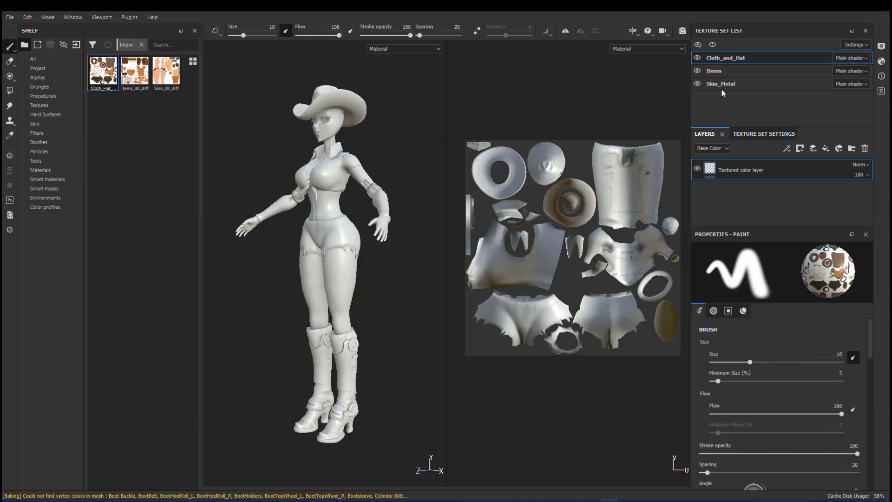
Replace the Cloth_and_Hat texture set's existing layer with a fill layer named "Texture layer"
{"action": "left_click", "coordinate": [862, 148]}
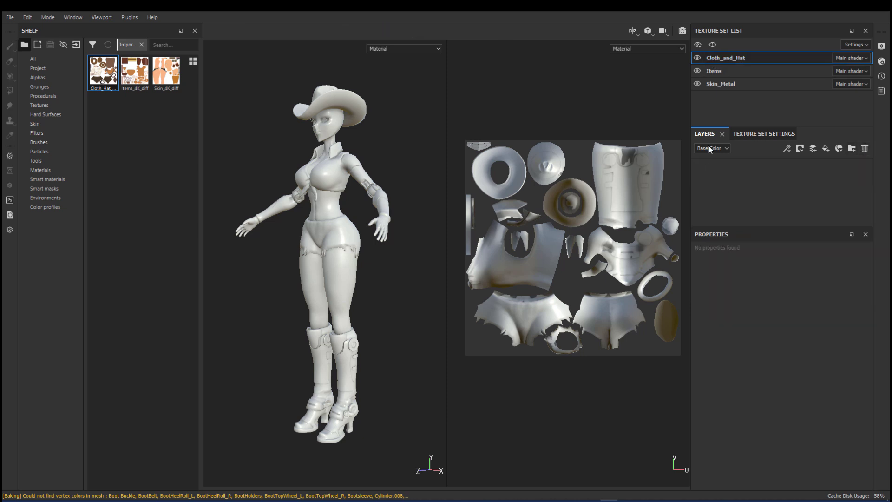
{"action": "left_click", "coordinate": [826, 148]}
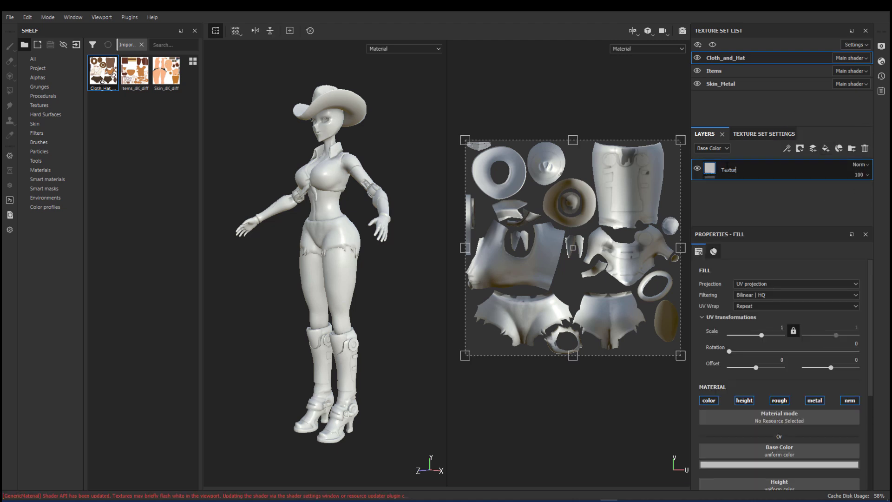
{"action": "key", "text": "Return"}
Assign the Cloth_Hat_4K_diff texture to the base color of the Cloth_and_Hat fill layer
{"action": "scroll", "coordinate": [755, 386], "scroll_direction": "down", "scroll_amount": 1}
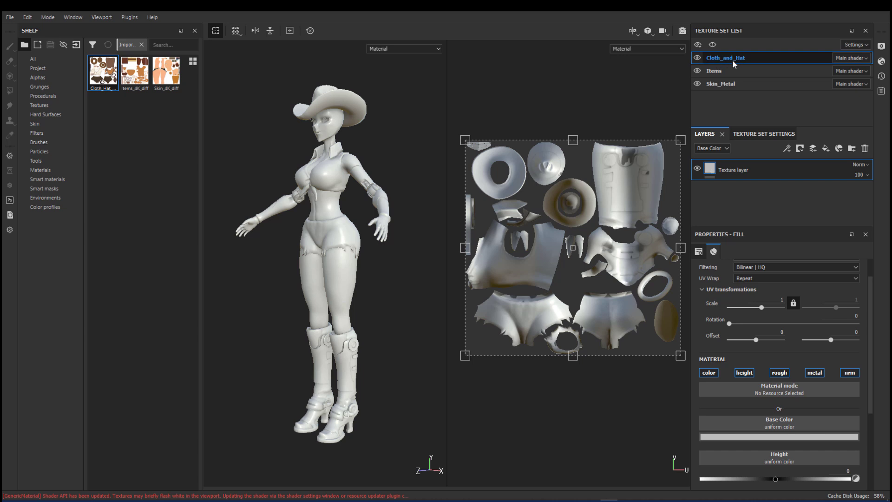
{"action": "left_click_drag", "start_coordinate": [103, 71], "coordinate": [741, 431]}
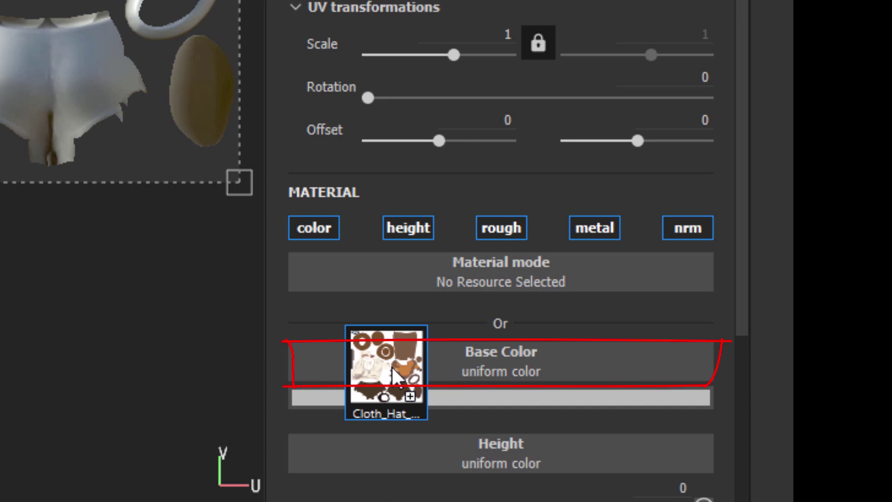
{"action": "left_click_drag", "start_coordinate": [391, 367], "coordinate": [391, 367]}
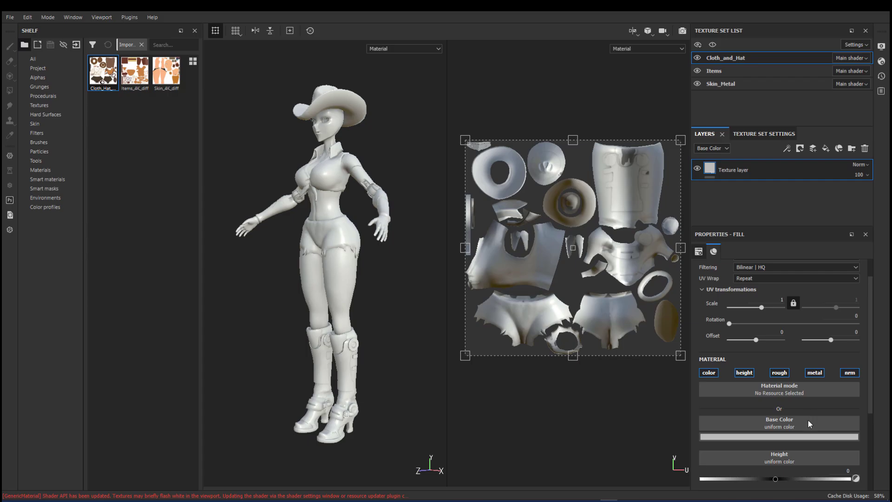
{"action": "left_click", "coordinate": [807, 420]}
{"action": "left_click", "coordinate": [727, 408]}
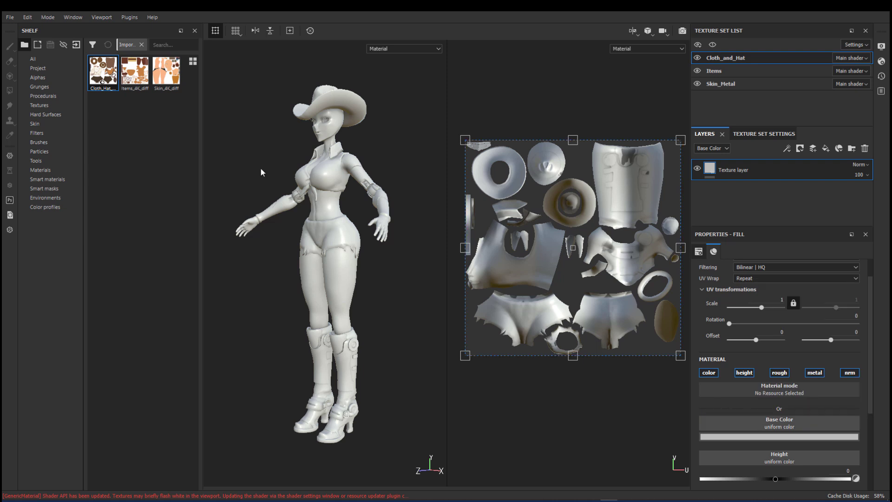
{"action": "left_click_drag", "start_coordinate": [107, 83], "coordinate": [753, 422]}
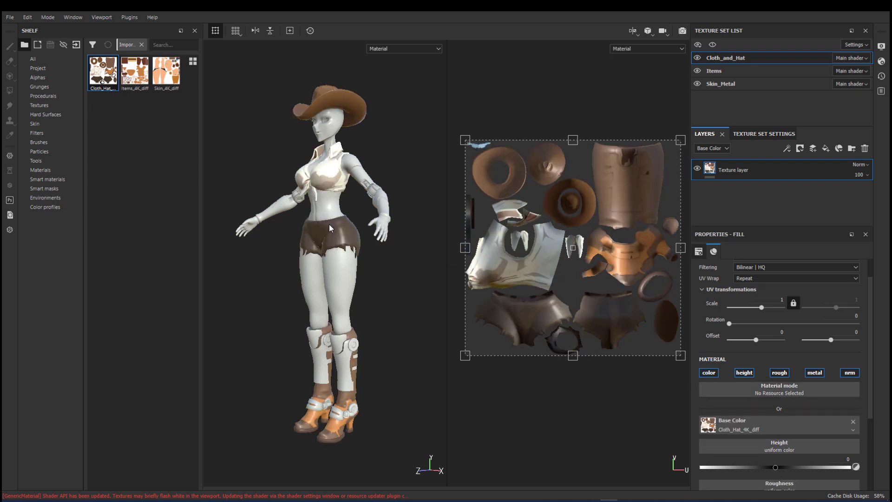
Replace the Items texture set's default layer with a fill layer named "Texture layer" that uses Items_4K_diff as base color
{"action": "left_click", "coordinate": [738, 71]}
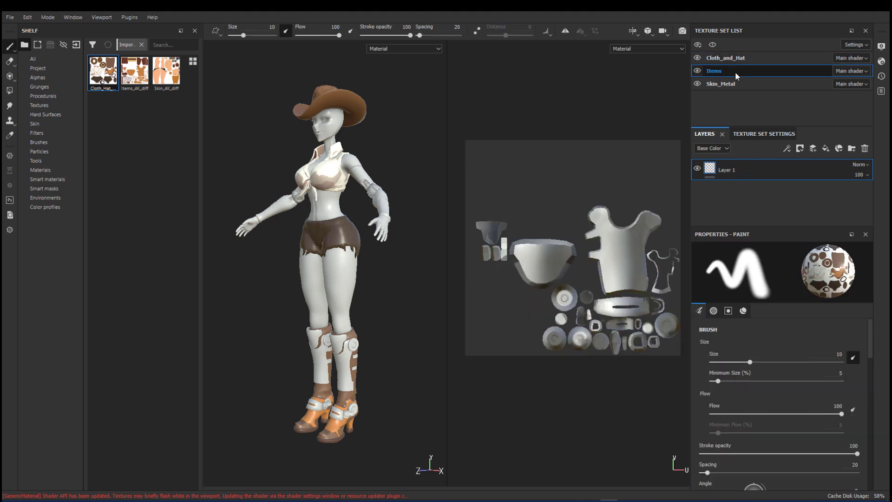
{"action": "left_click", "coordinate": [864, 148]}
{"action": "left_click", "coordinate": [826, 149]}
{"action": "type", "text": "re l"}
{"action": "key", "text": "Return"}
{"action": "left_click_drag", "start_coordinate": [135, 73], "coordinate": [734, 430]}
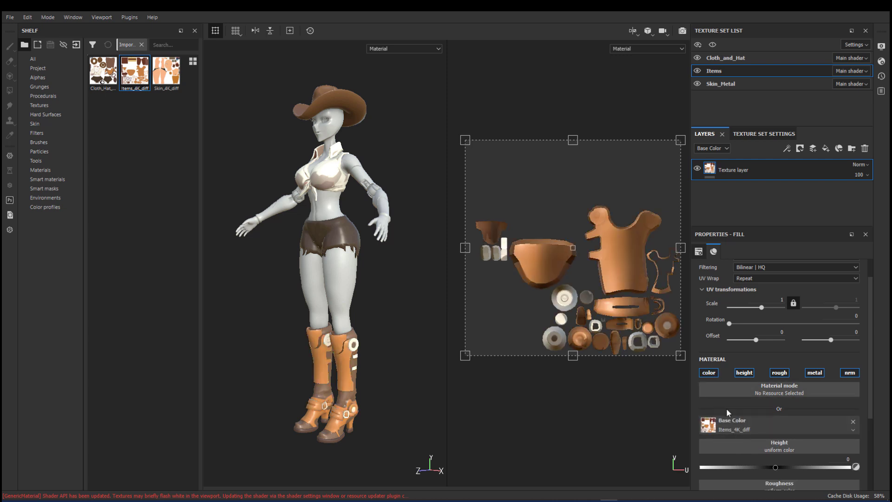
Replace the Skin_Metal texture set's default layer with a fill layer named "Texture Layer" that uses Skin_4K_diff as base color
{"action": "left_click", "coordinate": [737, 85]}
{"action": "left_click", "coordinate": [864, 149]}
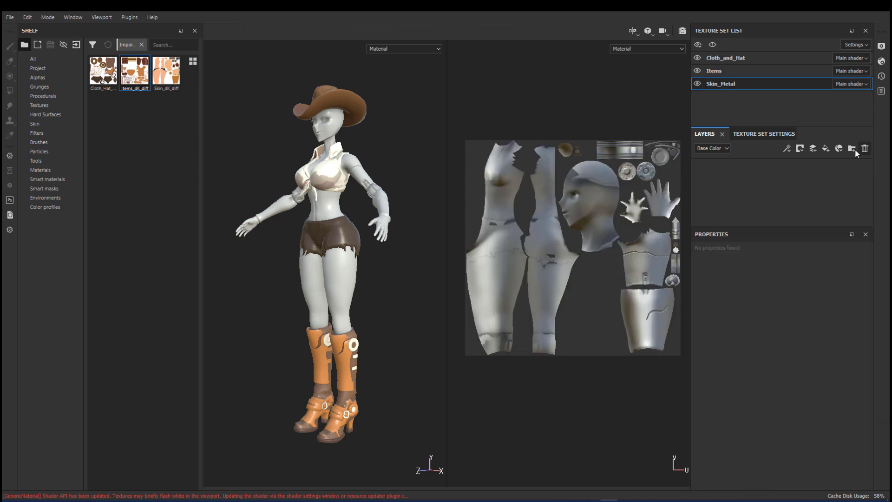
{"action": "left_click", "coordinate": [825, 148]}
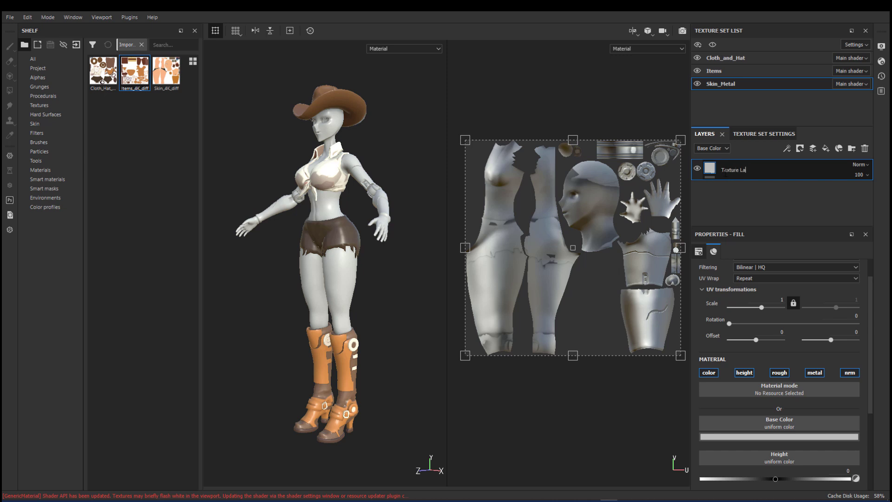
{"action": "key", "text": "Return"}
{"action": "left_click_drag", "start_coordinate": [166, 70], "coordinate": [742, 427]}
{"action": "left_click", "coordinate": [745, 372]}
{"action": "left_click", "coordinate": [778, 372]}
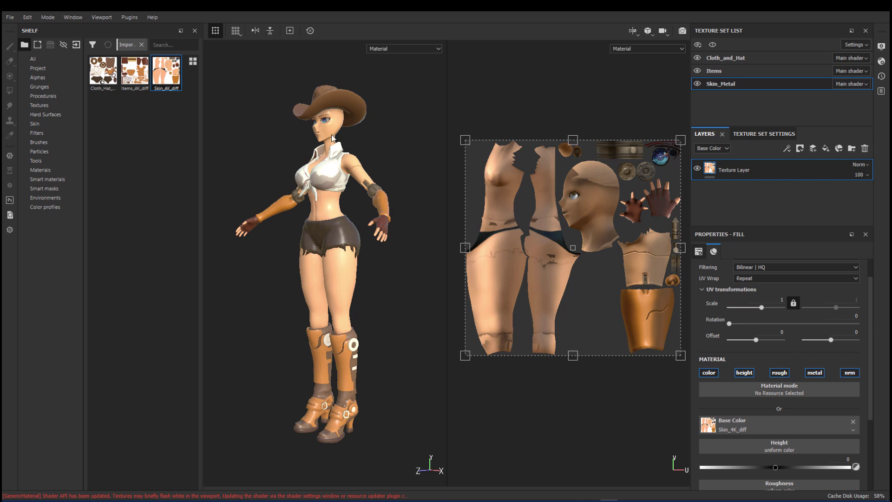
Import Toon_shader_v01.glsl from the toon shader folder as a shader resource into the project 'Unreal Engine 4'
{"action": "mouse_move", "coordinate": [300, 145]}
{"action": "left_mouse_down", "text": "alt"}
{"action": "mouse_move", "coordinate": [289, 146]}
{"action": "mouse_move", "coordinate": [298, 140]}
{"action": "left_mouse_up", "text": "alt"}
{"action": "left_click_drag", "start_coordinate": [383, 137], "coordinate": [353, 140], "text": "alt"}
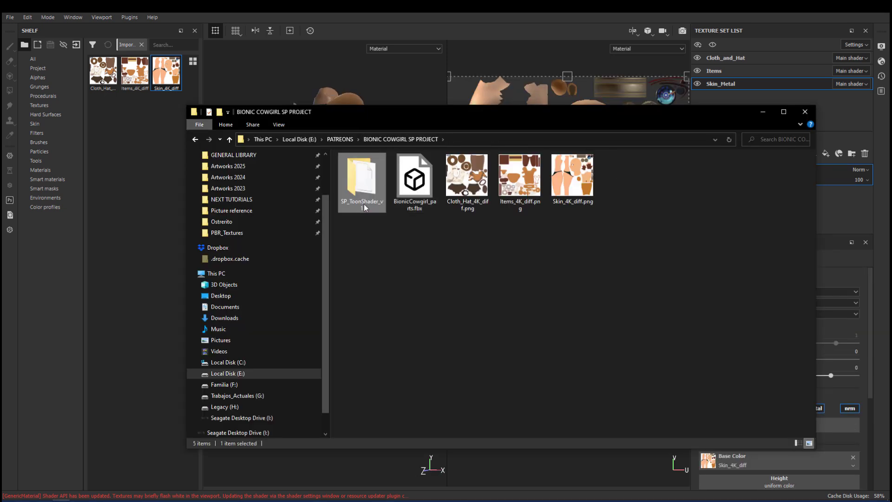
{"action": "double_click", "coordinate": [372, 178]}
{"action": "left_click_drag", "start_coordinate": [368, 168], "coordinate": [151, 160]}
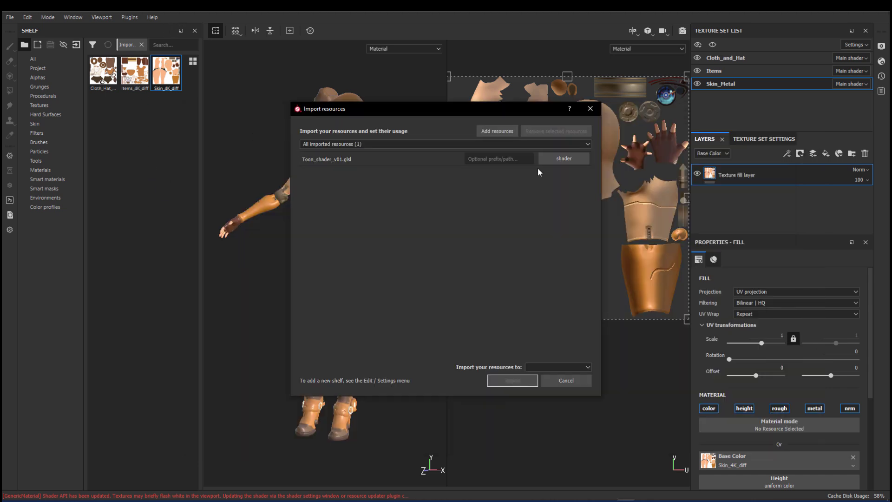
{"action": "left_click", "coordinate": [555, 367]}
{"action": "left_click", "coordinate": [560, 381]}
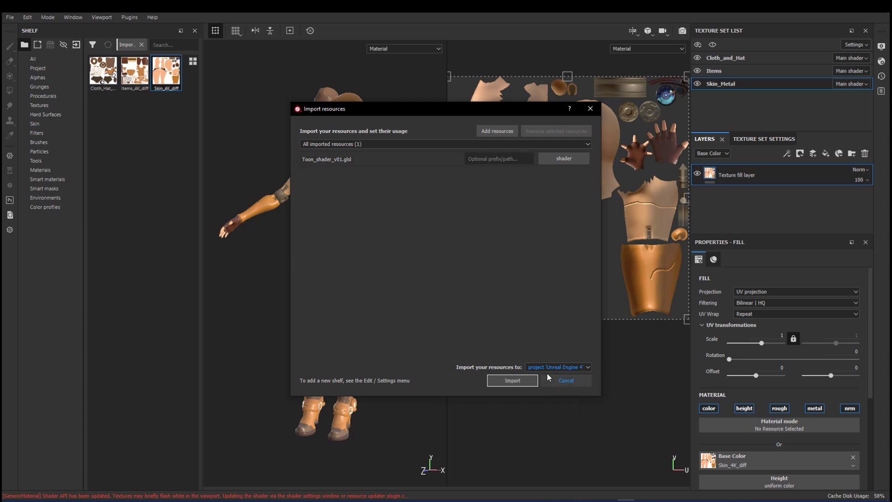
{"action": "left_click", "coordinate": [513, 381]}
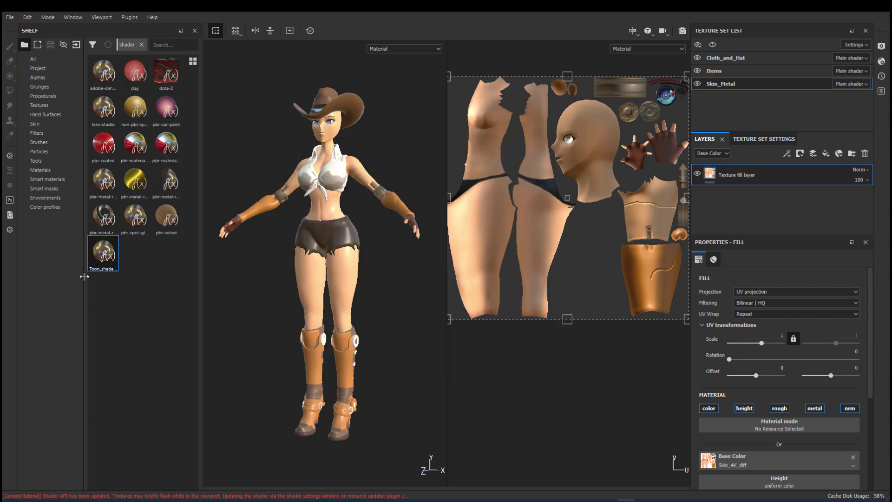
Replace the Main shader's pbr-metal-rough shader with Toon_shader_v01 and check the model's shading
{"action": "left_click", "coordinate": [881, 62]}
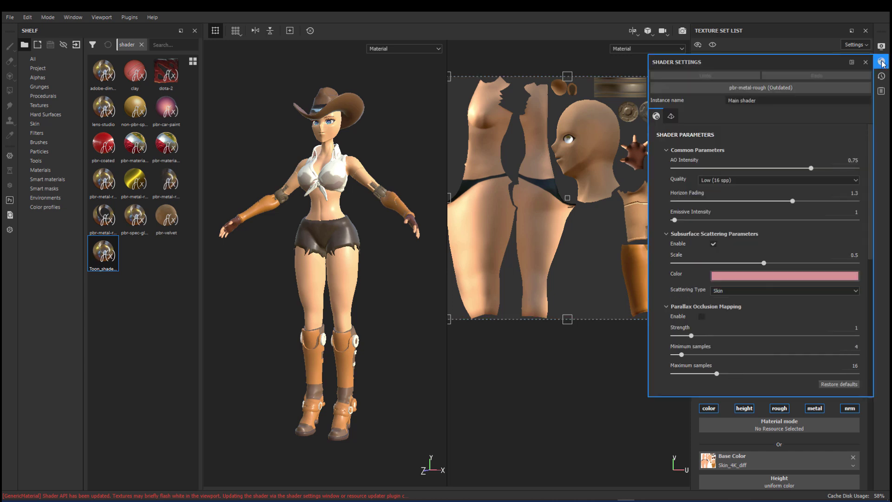
{"action": "left_click_drag", "start_coordinate": [814, 63], "coordinate": [532, 120]}
{"action": "left_click", "coordinate": [458, 144]}
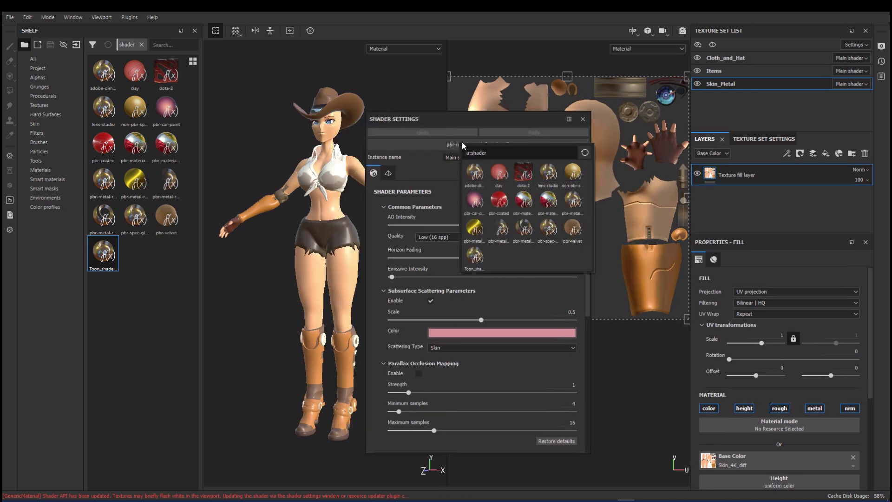
{"action": "left_click", "coordinate": [477, 257]}
{"action": "left_click_drag", "start_coordinate": [438, 113], "coordinate": [521, 109]}
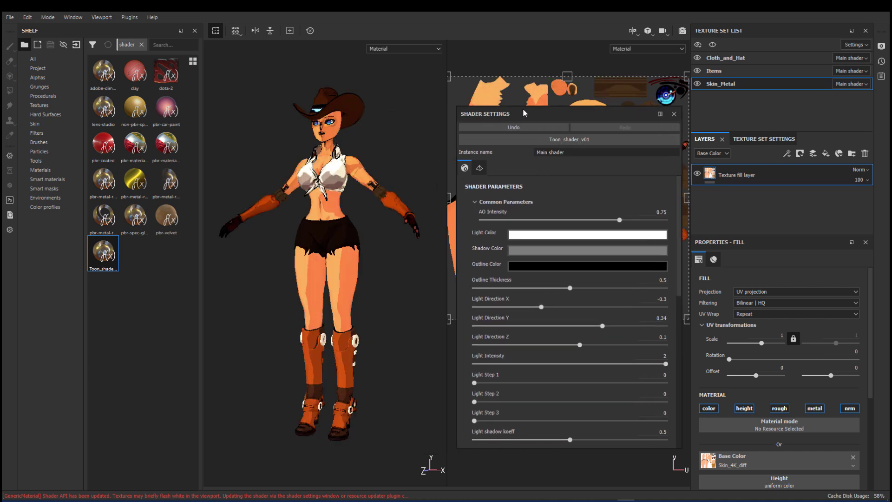
{"action": "mouse_move", "coordinate": [379, 163]}
{"action": "left_mouse_down", "text": "alt"}
{"action": "mouse_move", "coordinate": [332, 162]}
{"action": "mouse_move", "coordinate": [401, 159]}
{"action": "mouse_move", "coordinate": [388, 157]}
{"action": "left_mouse_up", "text": "alt"}
{"action": "right_click_drag", "start_coordinate": [388, 158], "coordinate": [357, 212], "text": "alt"}
{"action": "left_click_drag", "start_coordinate": [358, 211], "coordinate": [373, 213], "text": "alt"}
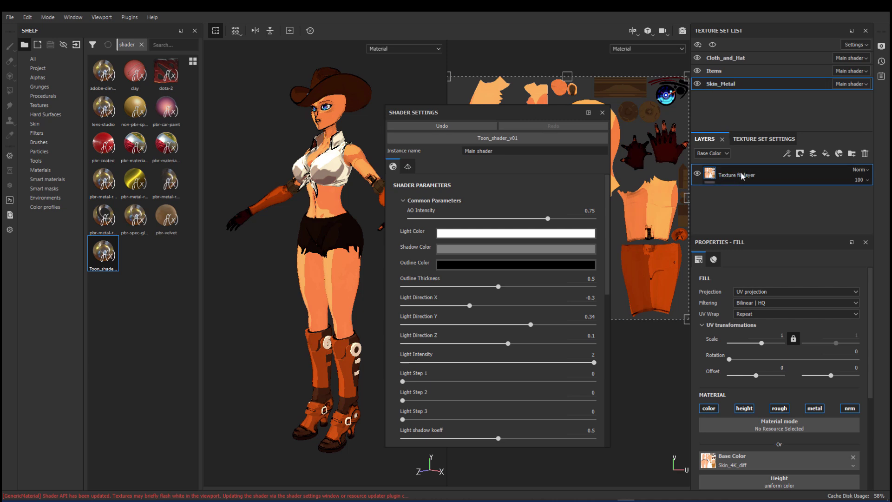
Hide Skin_Metal's texture fill layer and add two fill layers above it, named "shadow" and "background color" with shadow uppermost
{"action": "left_click", "coordinate": [696, 173]}
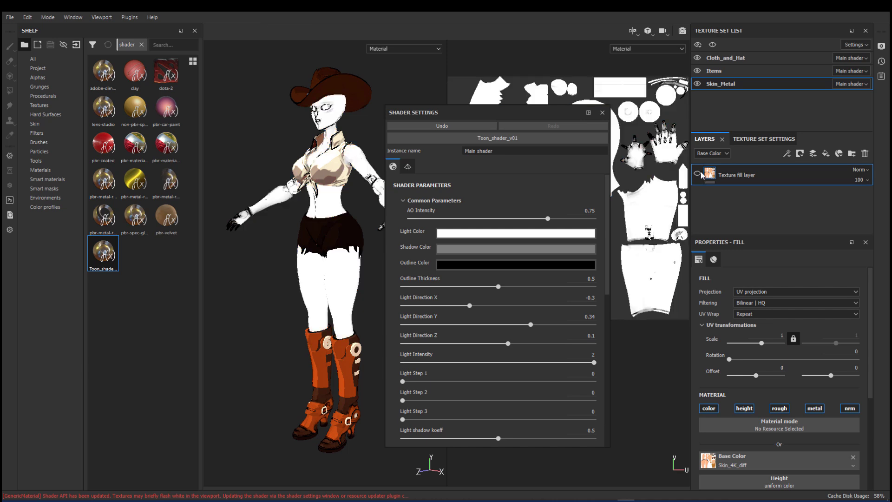
{"action": "left_click", "coordinate": [826, 153]}
{"action": "left_click", "coordinate": [826, 152]}
{"action": "double_click", "coordinate": [733, 174]}
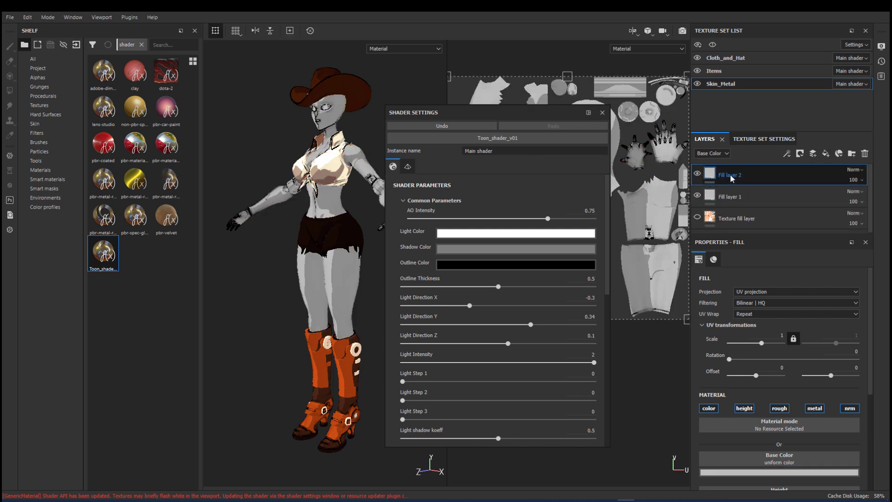
{"action": "type", "text": "shadow"}
{"action": "left_click", "coordinate": [734, 198]}
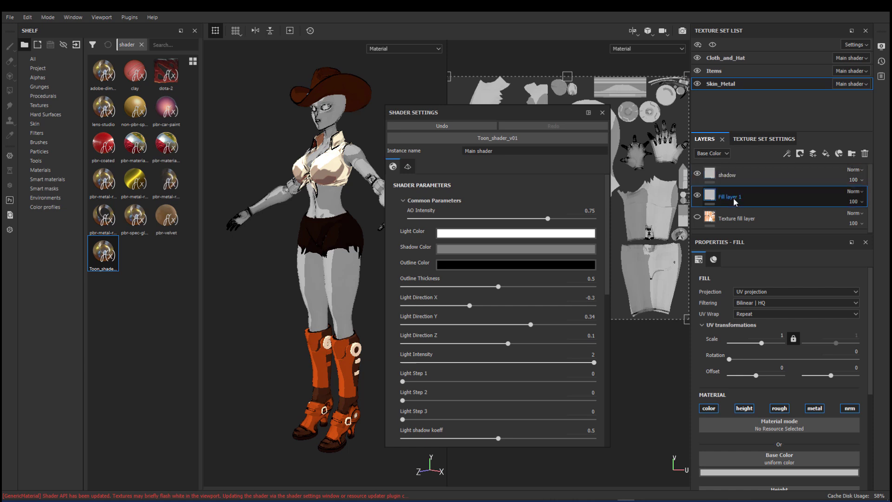
{"action": "double_click", "coordinate": [733, 198]}
{"action": "type", "text": "background color"}
{"action": "left_click", "coordinate": [714, 177]}
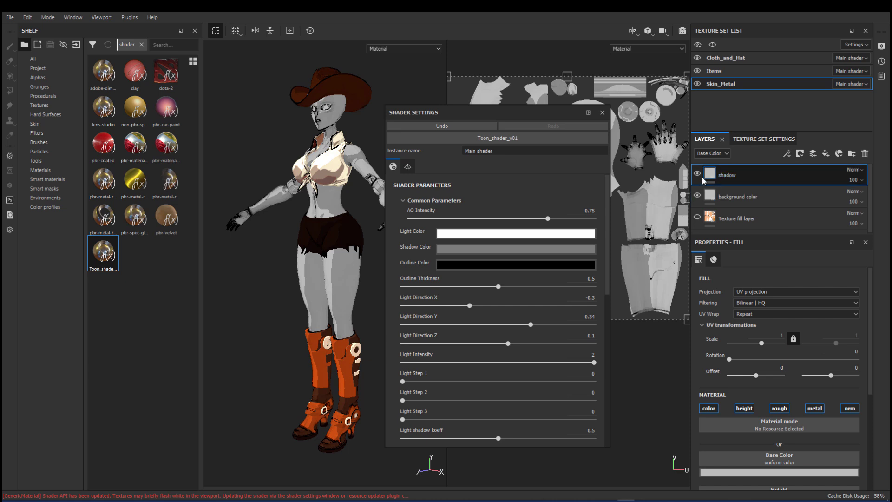
Add a User0 channel to the Skin_Metal texture set and set its format to sRGB8
{"action": "left_click", "coordinate": [765, 138]}
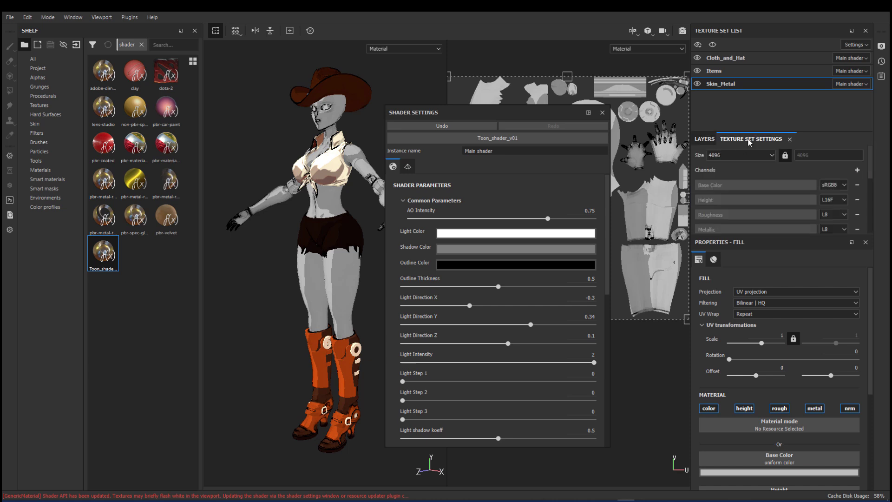
{"action": "left_click", "coordinate": [856, 171]}
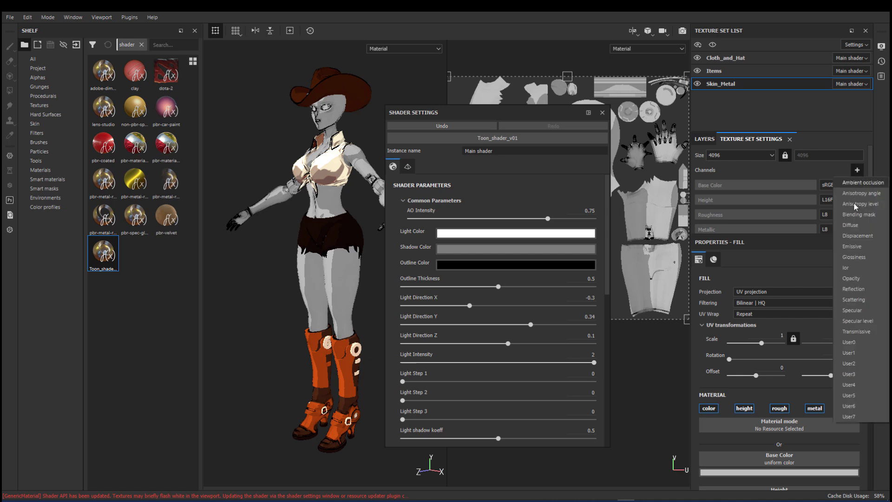
{"action": "left_click", "coordinate": [850, 342]}
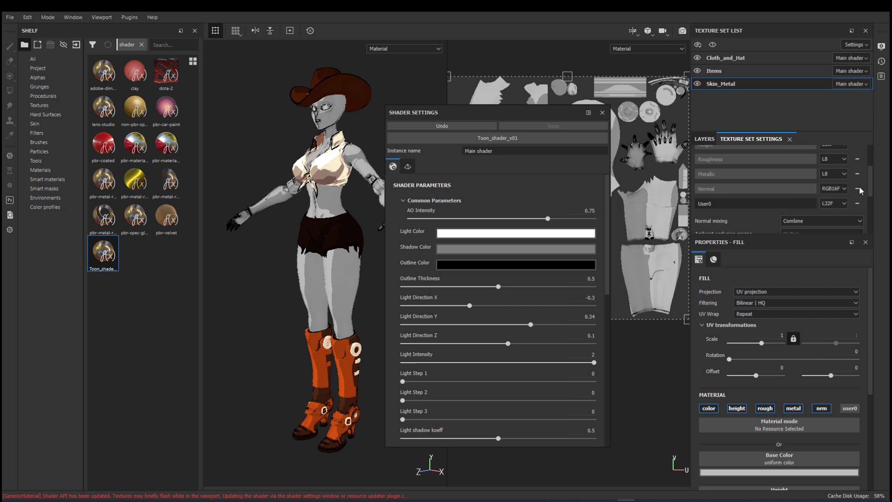
{"action": "scroll", "coordinate": [868, 180], "scroll_direction": "down", "scroll_amount": 2}
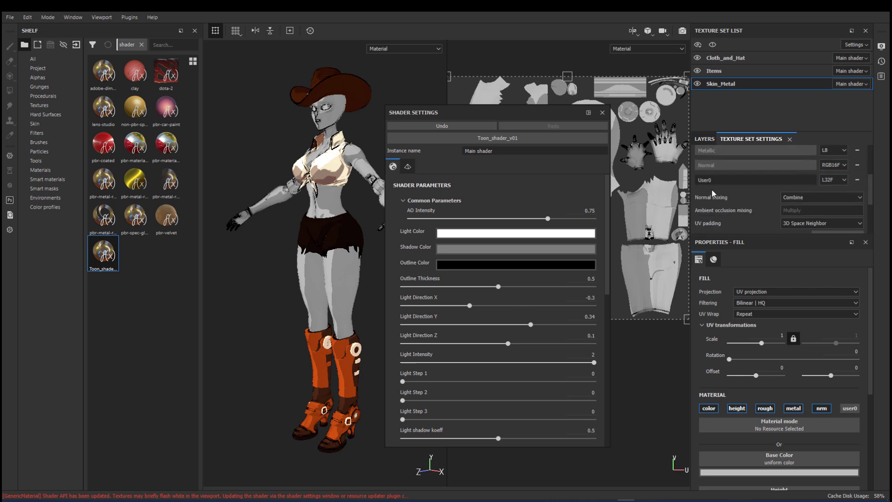
{"action": "left_click", "coordinate": [840, 180]}
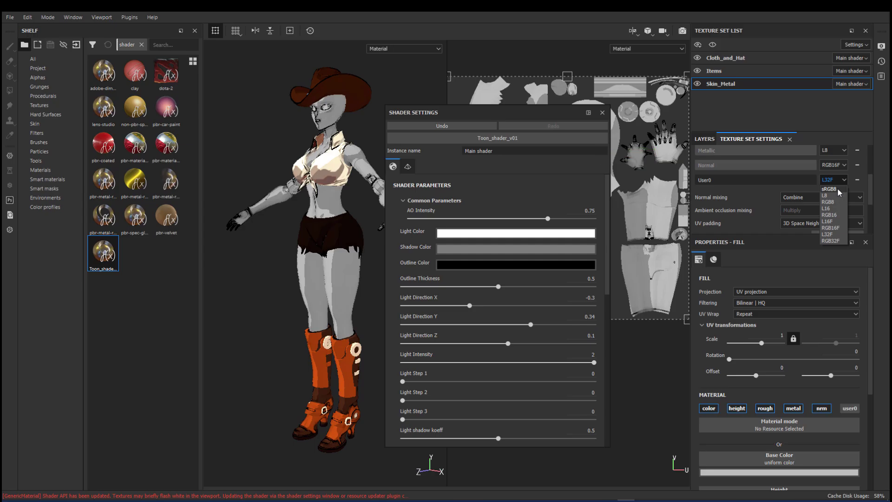
{"action": "left_click", "coordinate": [634, 153]}
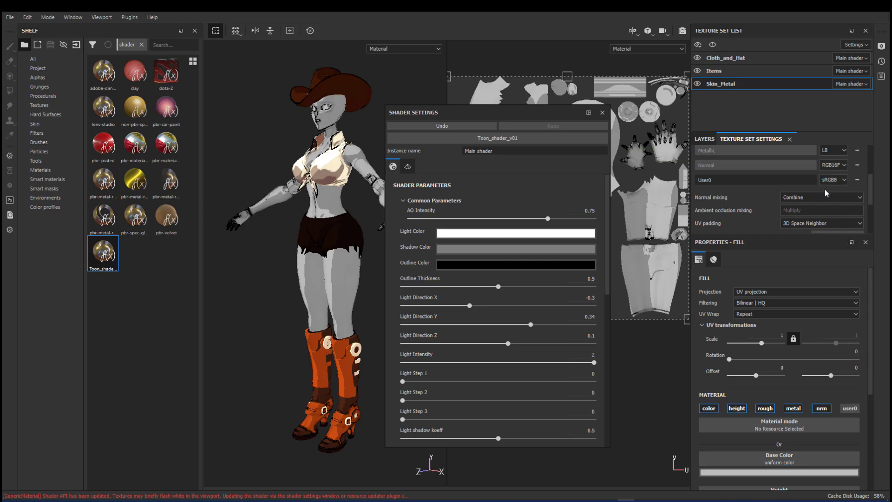
Enable only the user0 channel on the shadow layer and add a black mask to it
{"action": "left_click", "coordinate": [703, 139]}
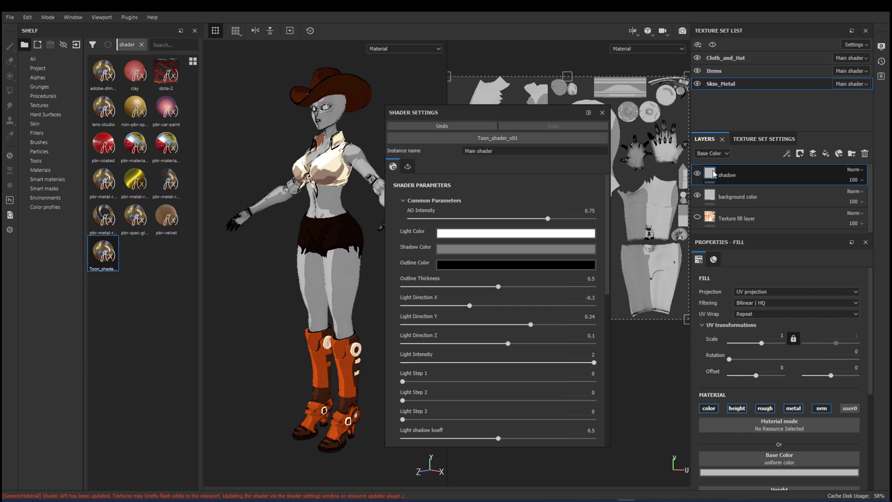
{"action": "left_click", "coordinate": [849, 408], "text": "alt"}
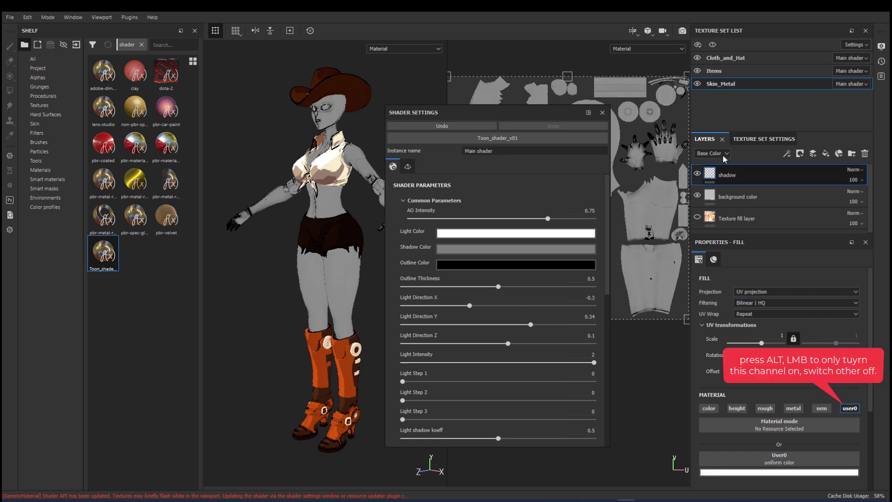
{"action": "left_click_drag", "start_coordinate": [498, 112], "coordinate": [528, 110]}
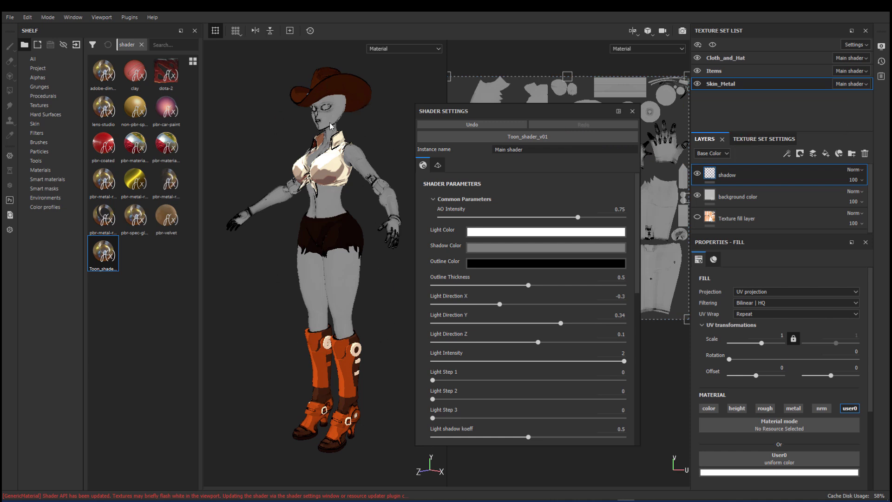
{"action": "right_click", "coordinate": [711, 174]}
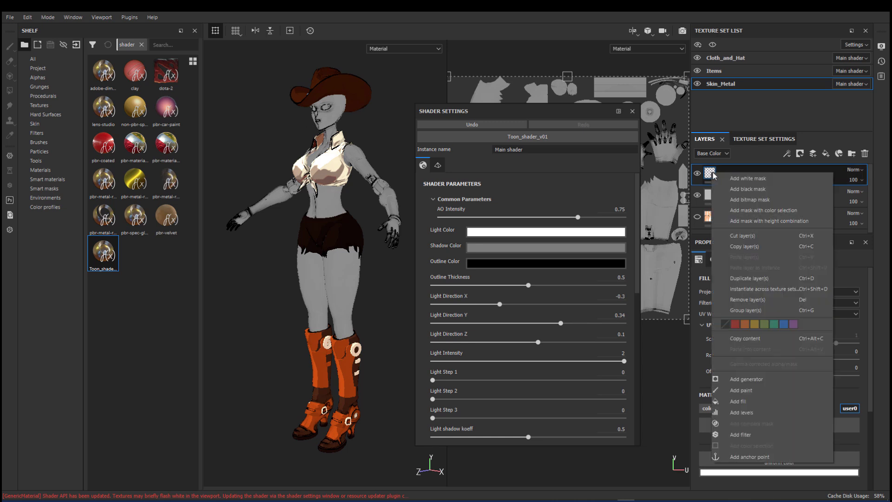
{"action": "left_click", "coordinate": [741, 190]}
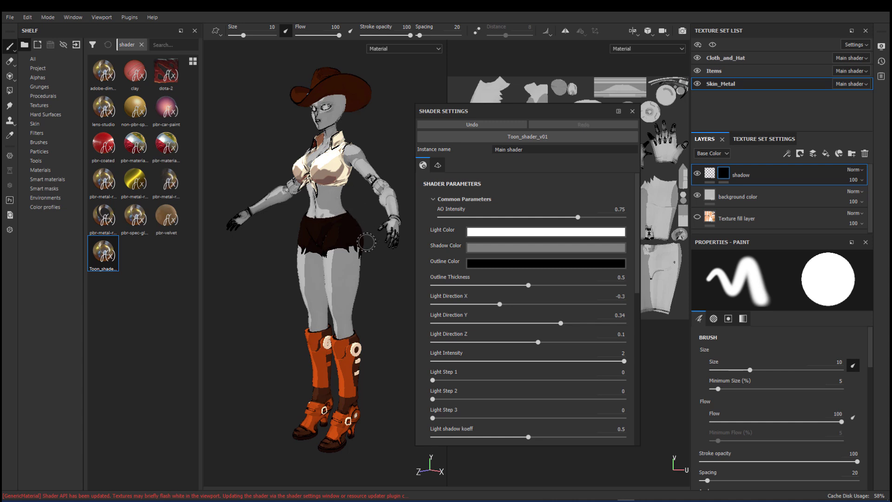
Set the toon shader's light direction to X -0.16, Y 0 and Z 0.31
{"action": "left_click_drag", "start_coordinate": [501, 304], "coordinate": [514, 306]}
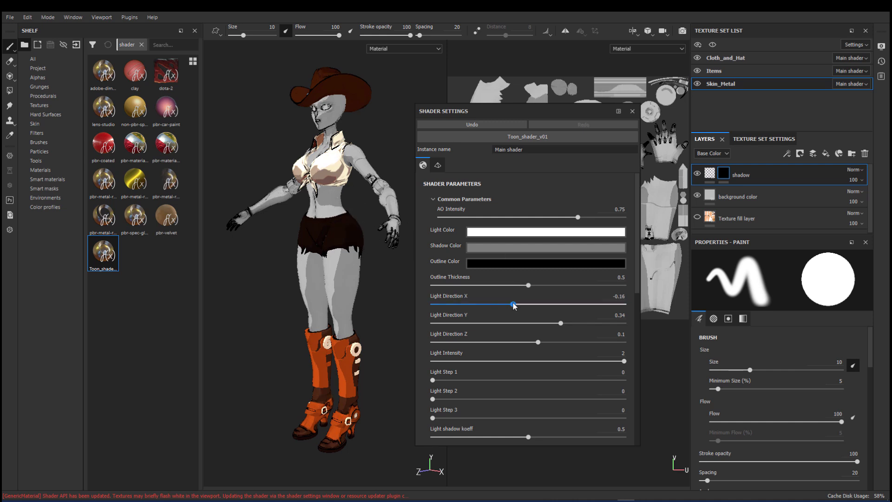
{"action": "mouse_move", "coordinate": [561, 323]}
{"action": "left_mouse_down"}
{"action": "mouse_move", "coordinate": [528, 324]}
{"action": "mouse_move", "coordinate": [538, 342]}
{"action": "mouse_move", "coordinate": [557, 344]}
{"action": "left_mouse_up"}
{"action": "middle_click_drag", "start_coordinate": [326, 275], "coordinate": [326, 255]}
{"action": "right_click_drag", "start_coordinate": [326, 255], "coordinate": [265, 329], "text": "alt"}
Choose the Basic Hard brush for the shadow layer's mask and set the brush size to 3.39
{"action": "double_click", "coordinate": [742, 175]}
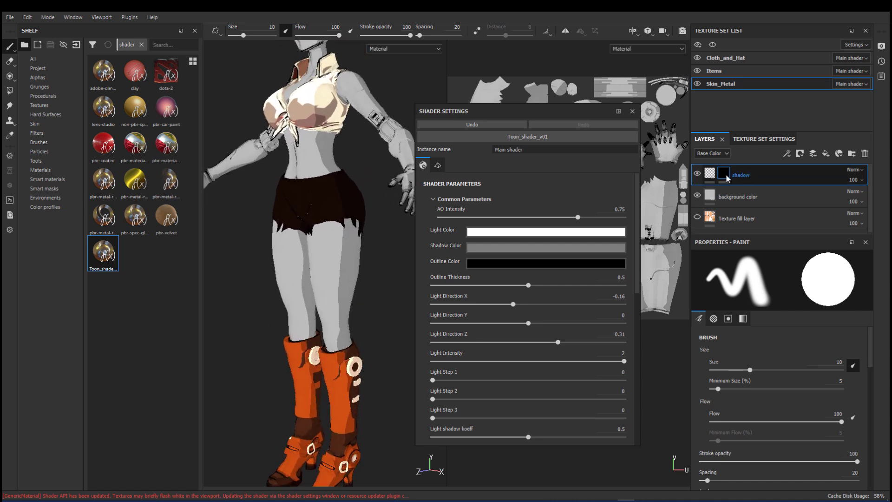
{"action": "key", "text": "Return"}
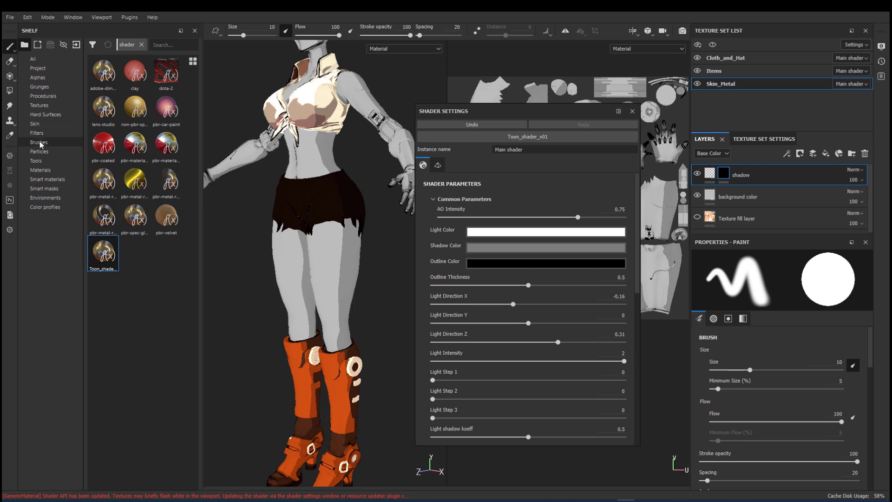
{"action": "left_click", "coordinate": [39, 143]}
{"action": "left_click", "coordinate": [103, 181]}
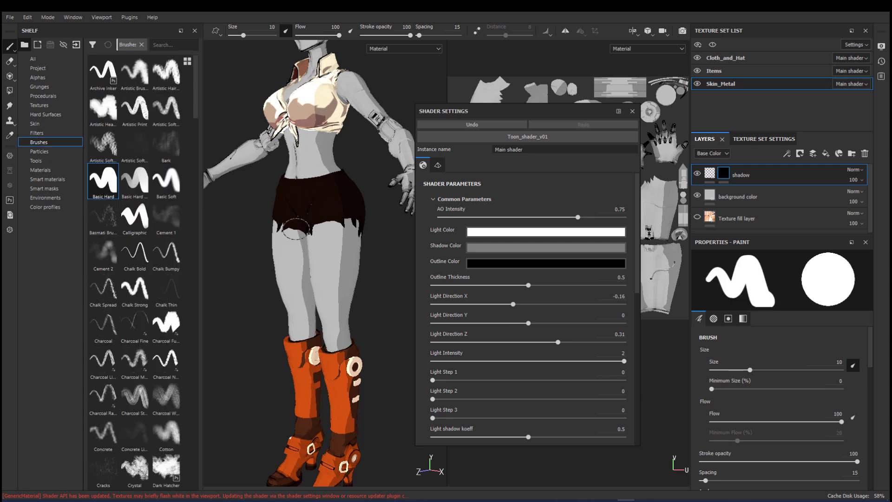
{"action": "mouse_move", "coordinate": [339, 301]}
{"action": "right_mouse_down", "text": "ctrl"}
{"action": "mouse_move", "coordinate": [316, 301]}
{"action": "mouse_move", "coordinate": [336, 301]}
{"action": "right_mouse_up", "text": "ctrl"}
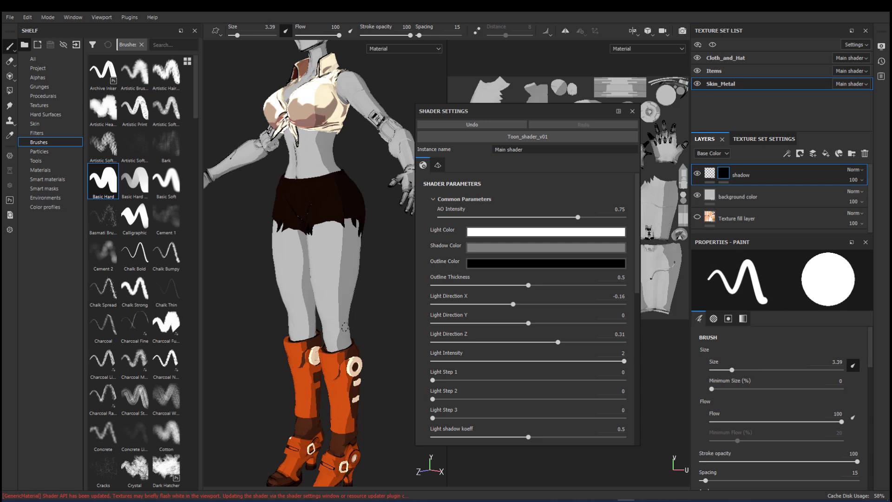
Examine how the toon shading falls on the model's legs, boots and torso from different angles
{"action": "left_click_drag", "start_coordinate": [347, 326], "coordinate": [337, 343], "text": "alt"}
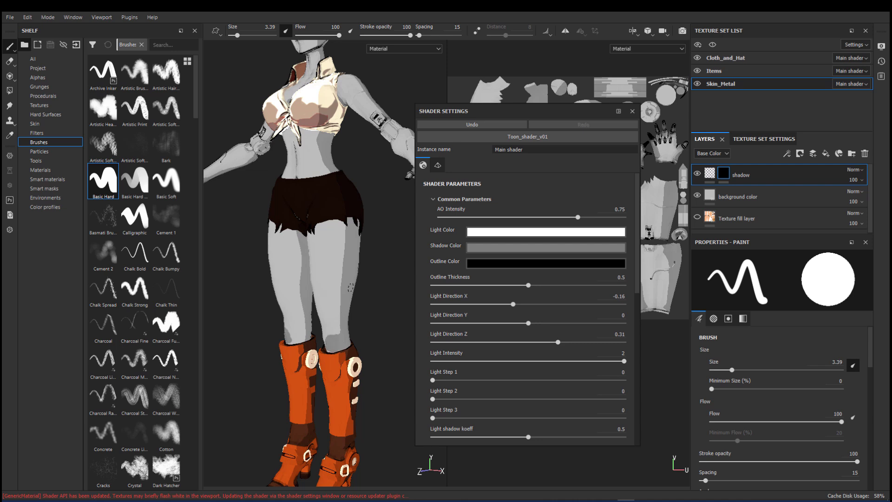
{"action": "left_click_drag", "start_coordinate": [346, 254], "coordinate": [358, 278], "text": "alt"}
{"action": "right_click_drag", "start_coordinate": [358, 279], "coordinate": [359, 333], "text": "alt"}
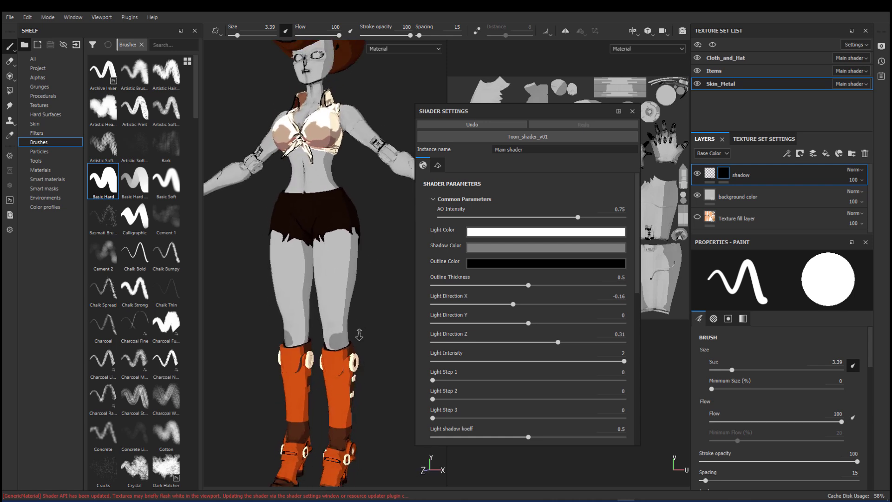
{"action": "middle_click_drag", "start_coordinate": [359, 334], "coordinate": [350, 231], "text": "alt"}
{"action": "mouse_move", "coordinate": [350, 231]}
{"action": "right_mouse_down", "text": "alt"}
{"action": "mouse_move", "coordinate": [353, 264]}
{"action": "mouse_move", "coordinate": [200, 319]}
{"action": "right_mouse_up", "text": "alt"}
{"action": "mouse_move", "coordinate": [332, 255]}
{"action": "left_mouse_down", "text": "alt"}
{"action": "mouse_move", "coordinate": [297, 258]}
{"action": "mouse_move", "coordinate": [326, 258]}
{"action": "left_mouse_up", "text": "alt"}
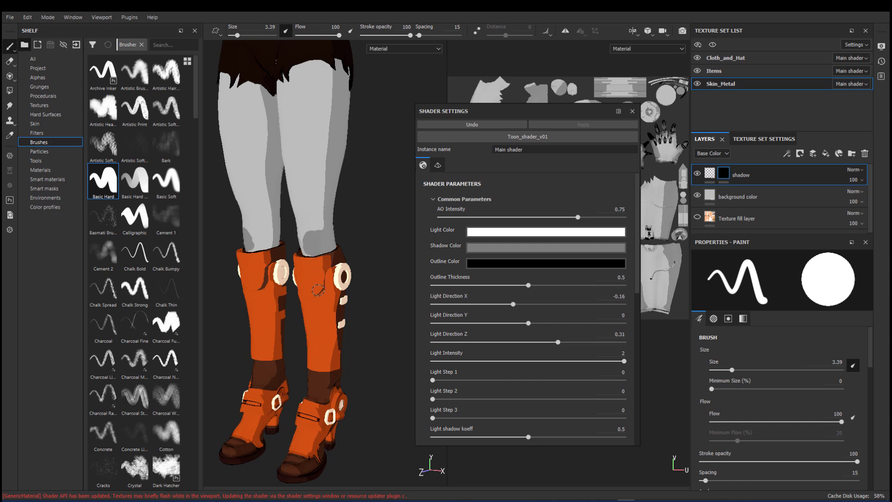
{"action": "middle_click_drag", "start_coordinate": [405, 173], "coordinate": [403, 287], "text": "alt"}
{"action": "right_click_drag", "start_coordinate": [354, 255], "coordinate": [411, 227], "text": "alt"}
{"action": "middle_click_drag", "start_coordinate": [334, 213], "coordinate": [345, 239], "text": "alt"}
{"action": "right_click_drag", "start_coordinate": [354, 235], "coordinate": [404, 208], "text": "alt"}
{"action": "left_click_drag", "start_coordinate": [387, 222], "coordinate": [359, 225], "text": "alt"}
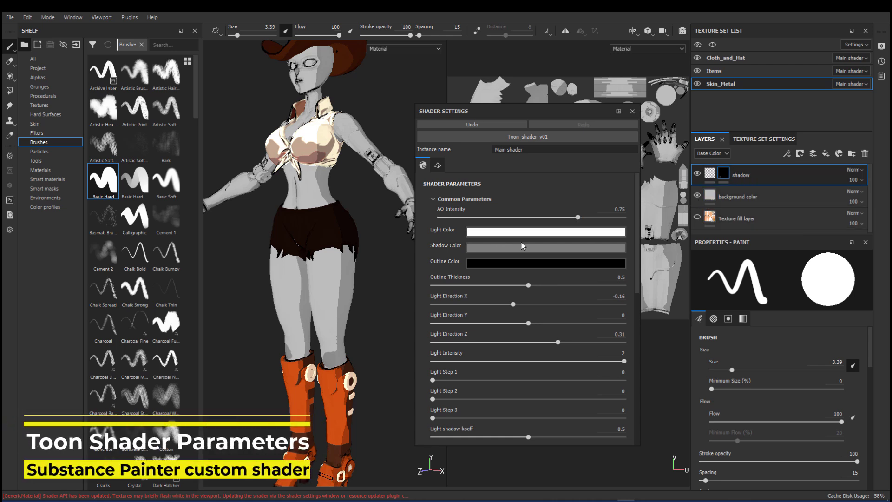
Try pink and yellow-green tints for the toon shader's light color, ending back on pure white
{"action": "left_click", "coordinate": [488, 234]}
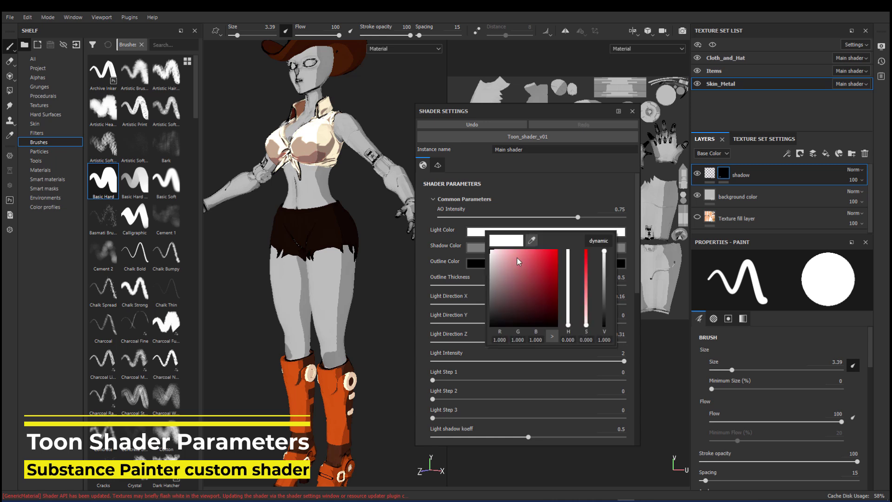
{"action": "left_click_drag", "start_coordinate": [509, 261], "coordinate": [496, 247]}
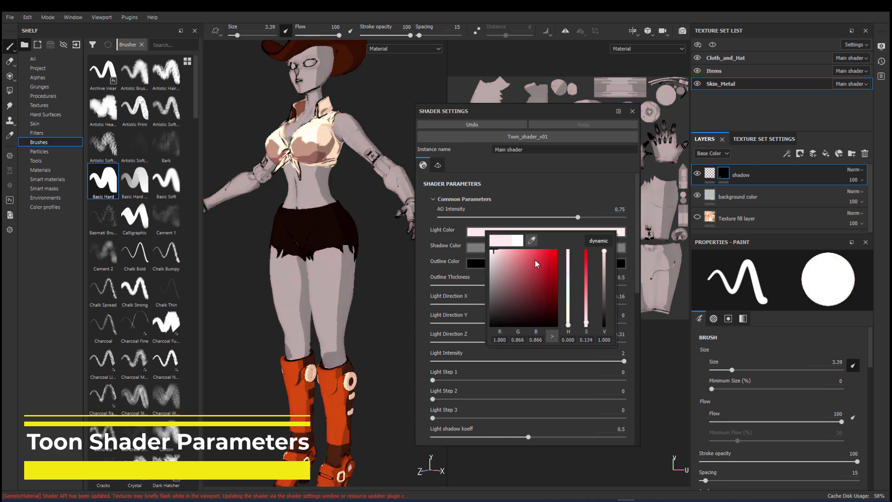
{"action": "left_click", "coordinate": [586, 279]}
{"action": "left_click_drag", "start_coordinate": [569, 317], "coordinate": [568, 308]}
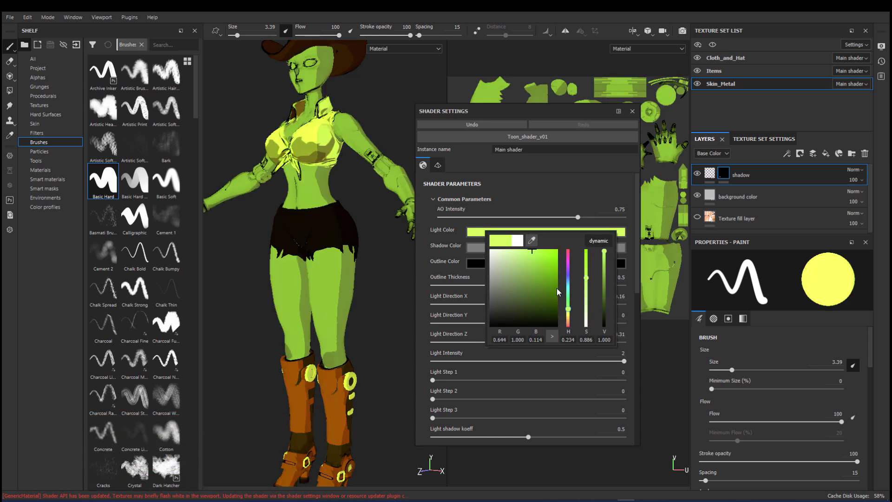
{"action": "left_click_drag", "start_coordinate": [539, 264], "coordinate": [487, 246]}
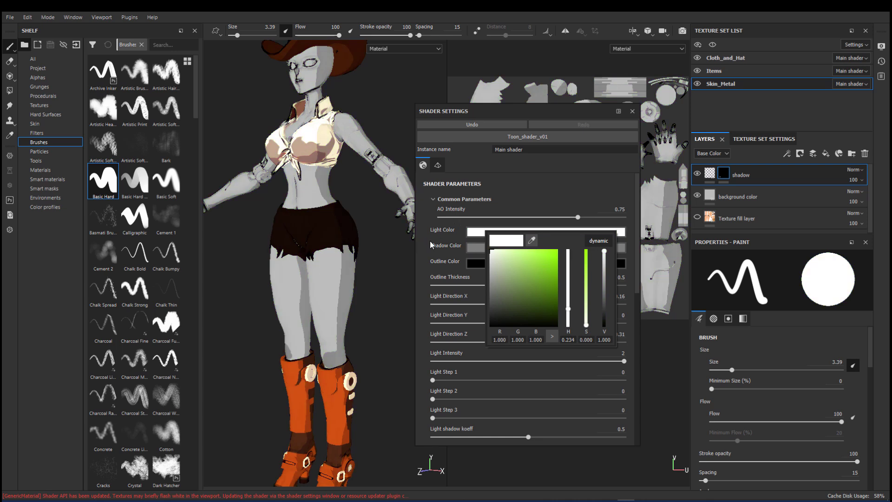
Set the toon shader's shadow color to a muted pink with RGB 0.618, 0.376, 0.376
{"action": "left_click", "coordinate": [508, 248]}
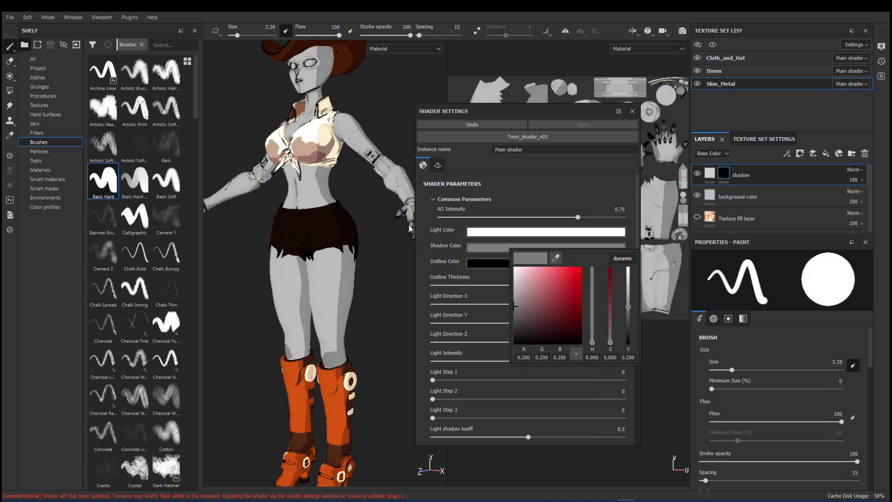
{"action": "left_click", "coordinate": [527, 282]}
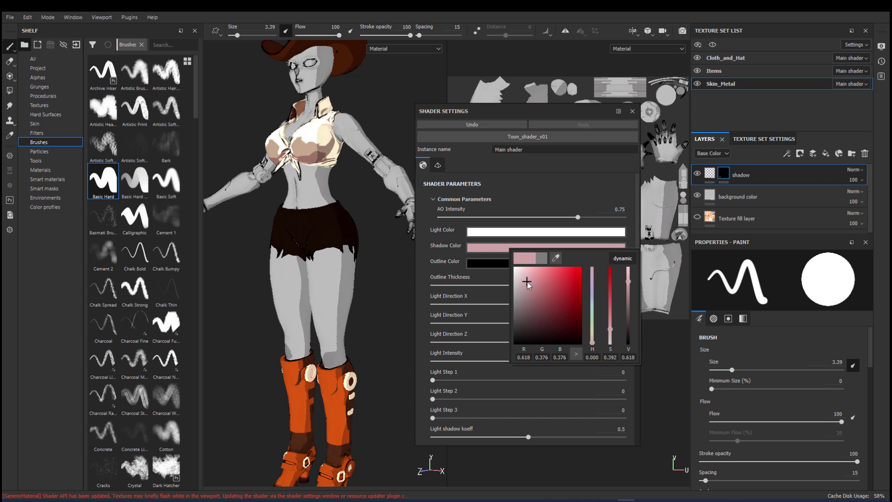
{"action": "left_click", "coordinate": [429, 245]}
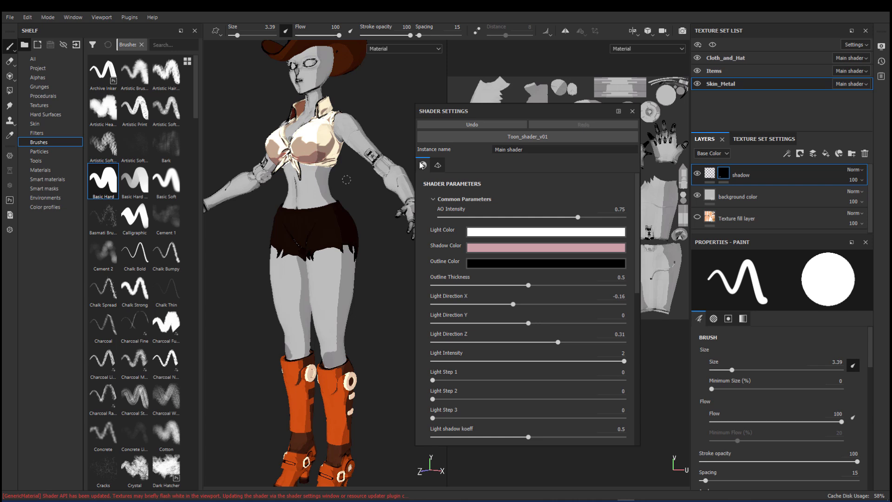
Enable the base color channel on the shadow layer's fill alongside user0
{"action": "left_click", "coordinate": [709, 174]}
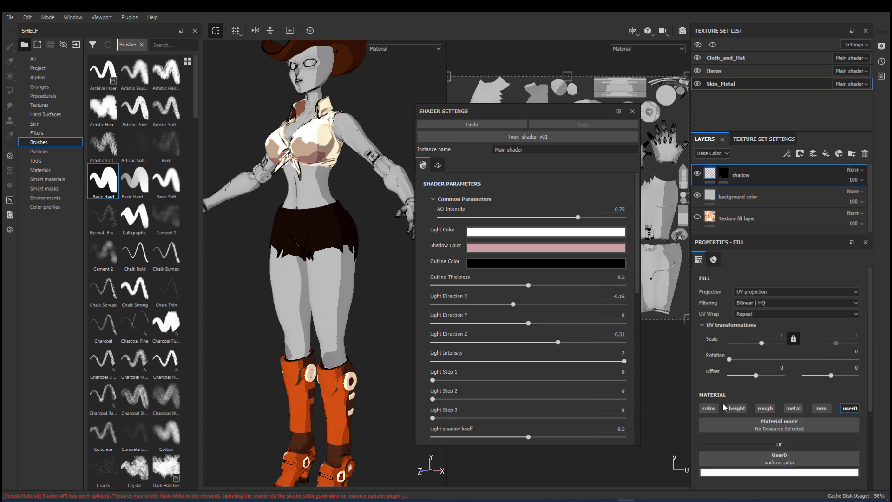
{"action": "left_click", "coordinate": [709, 409]}
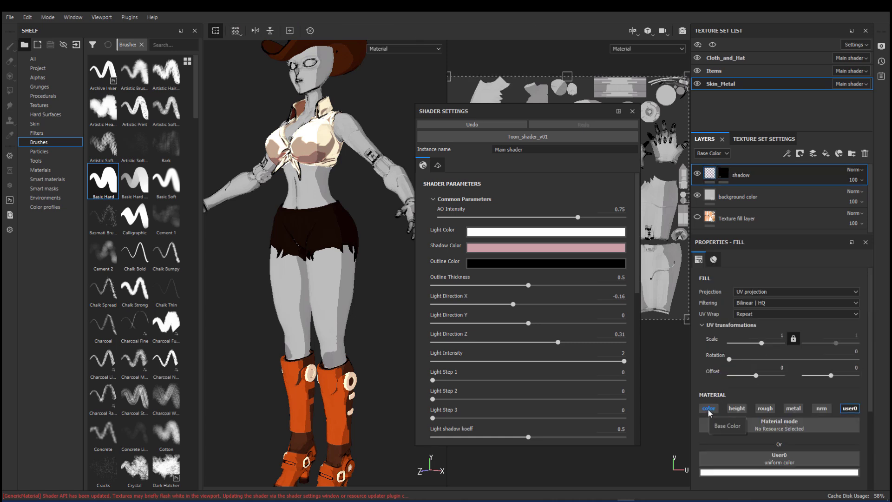
{"action": "left_click", "coordinate": [708, 408]}
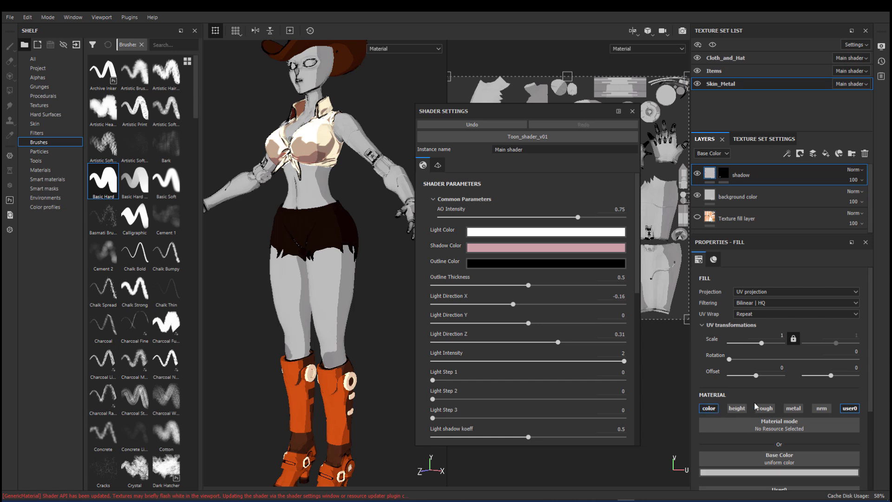
{"action": "scroll", "coordinate": [748, 402], "scroll_direction": "down", "scroll_amount": 2}
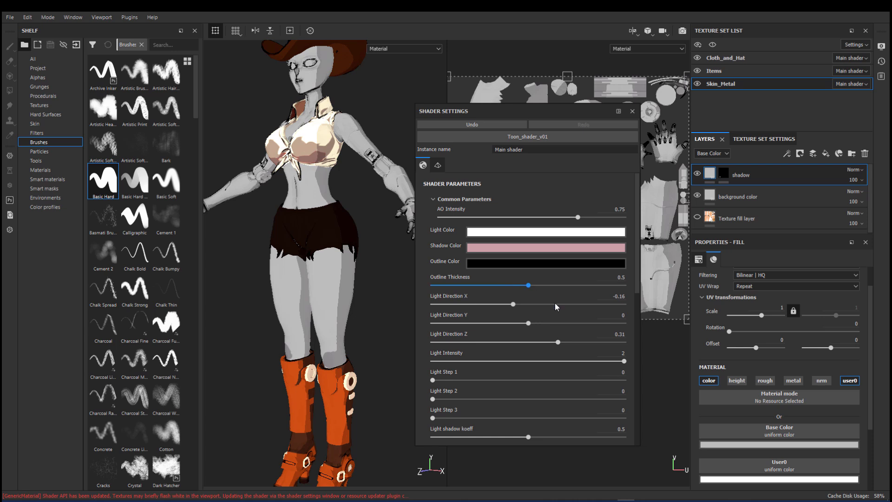
Set Light Step 1 to 0.02, Light Step 2 to 0.03, light, mid and dark shadow koeff to 0.33, 0.17 and 0.34, and Shadow Opacity to 0.44
{"action": "scroll", "coordinate": [555, 305], "scroll_direction": "down", "scroll_amount": 5}
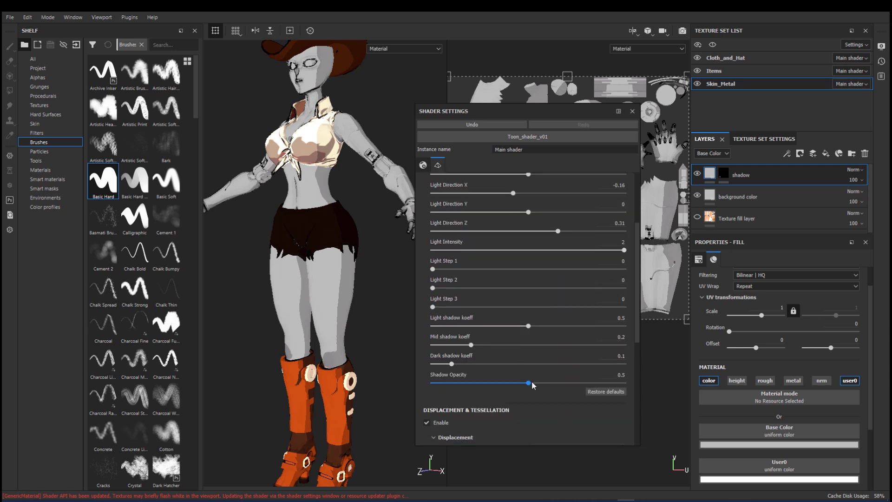
{"action": "left_click_drag", "start_coordinate": [530, 382], "coordinate": [555, 382]}
{"action": "left_click_drag", "start_coordinate": [451, 364], "coordinate": [466, 346]}
{"action": "left_click_drag", "start_coordinate": [432, 288], "coordinate": [439, 288]}
{"action": "mouse_move", "coordinate": [432, 269]}
{"action": "left_mouse_down"}
{"action": "mouse_move", "coordinate": [450, 269]}
{"action": "mouse_move", "coordinate": [436, 269]}
{"action": "left_mouse_up"}
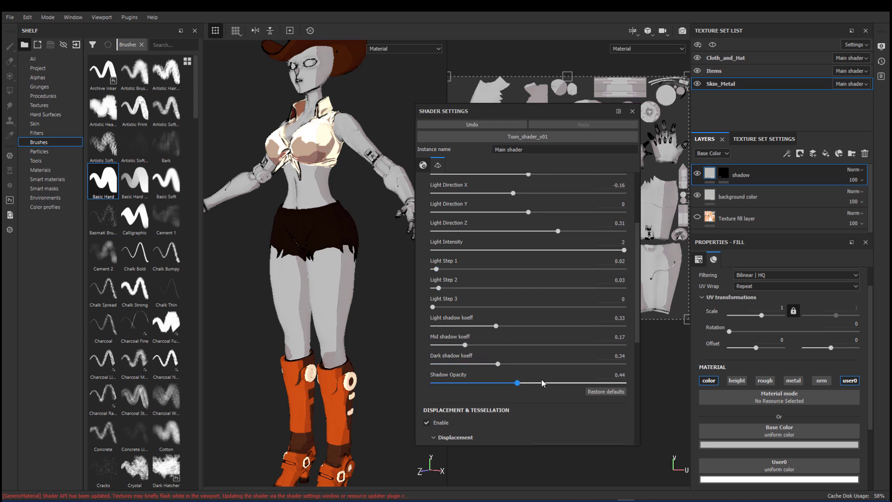
Set the toon shader's shadow color to a strong red and hide the background color layer
{"action": "scroll", "coordinate": [538, 371], "scroll_direction": "up", "scroll_amount": 3}
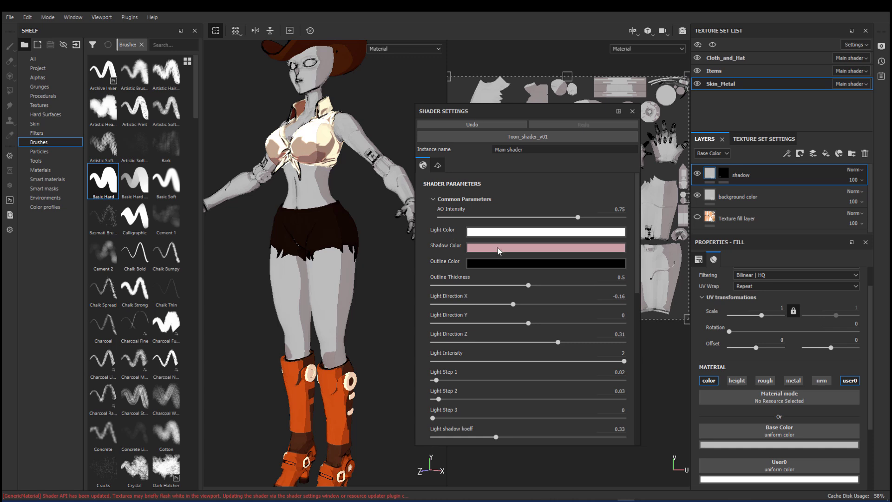
{"action": "left_click", "coordinate": [493, 245]}
{"action": "left_click_drag", "start_coordinate": [548, 297], "coordinate": [569, 288]}
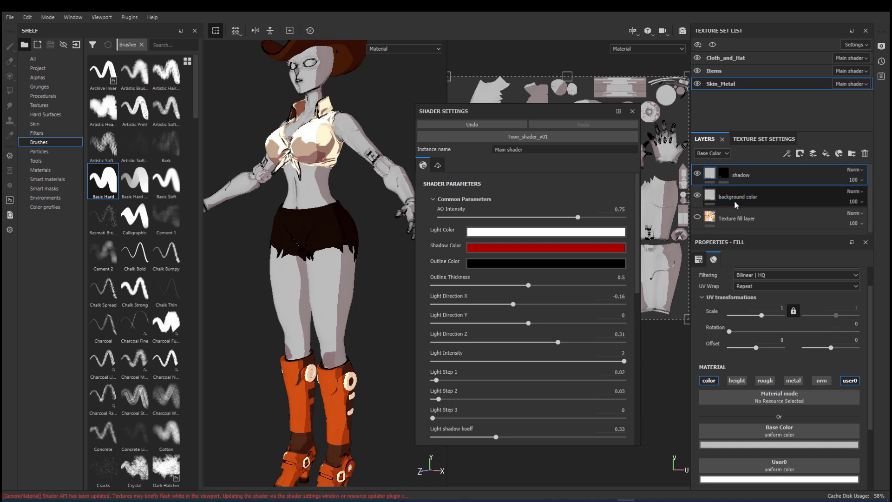
{"action": "left_click", "coordinate": [697, 196]}
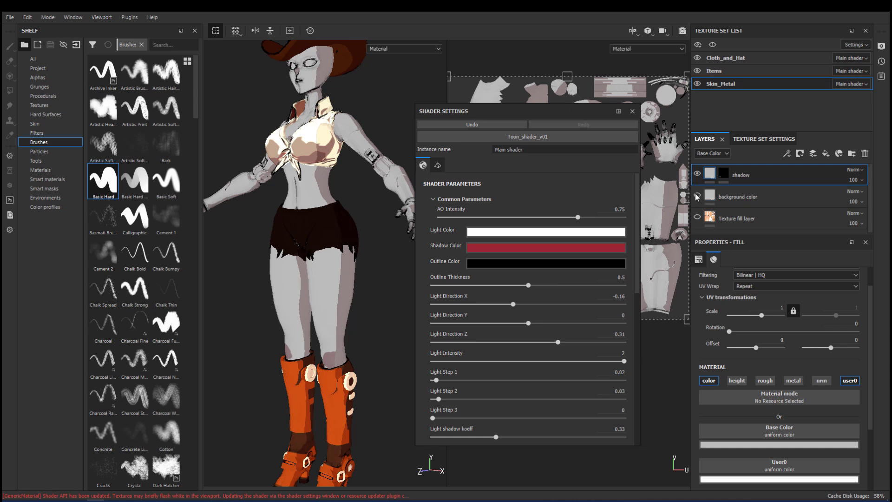
Change the shadow color to bright green with RGB 0.179, 0.869, 0.003 and check the shadows on the model
{"action": "left_click", "coordinate": [516, 247]}
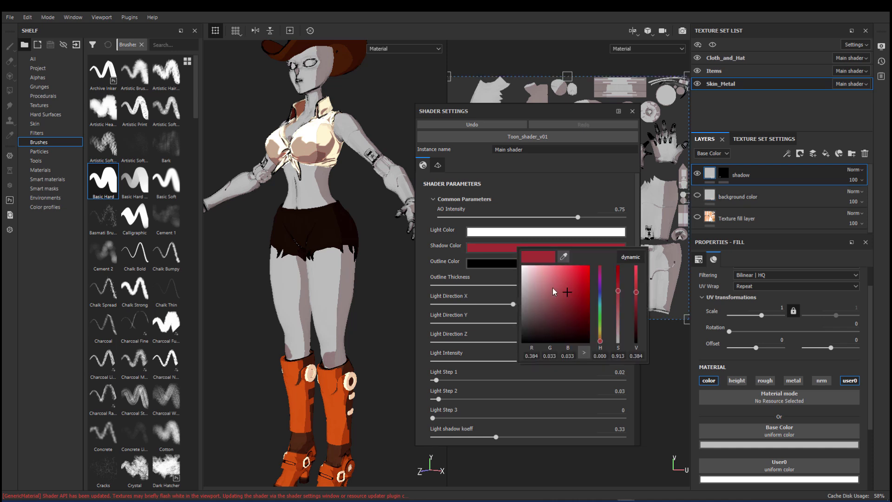
{"action": "left_click_drag", "start_coordinate": [563, 288], "coordinate": [575, 318]}
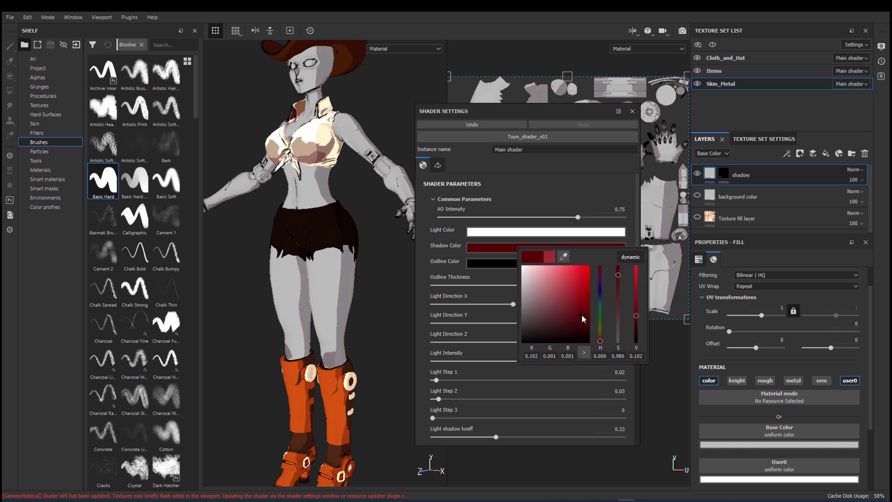
{"action": "left_click_drag", "start_coordinate": [581, 311], "coordinate": [554, 298]}
{"action": "left_click_drag", "start_coordinate": [601, 325], "coordinate": [584, 273]}
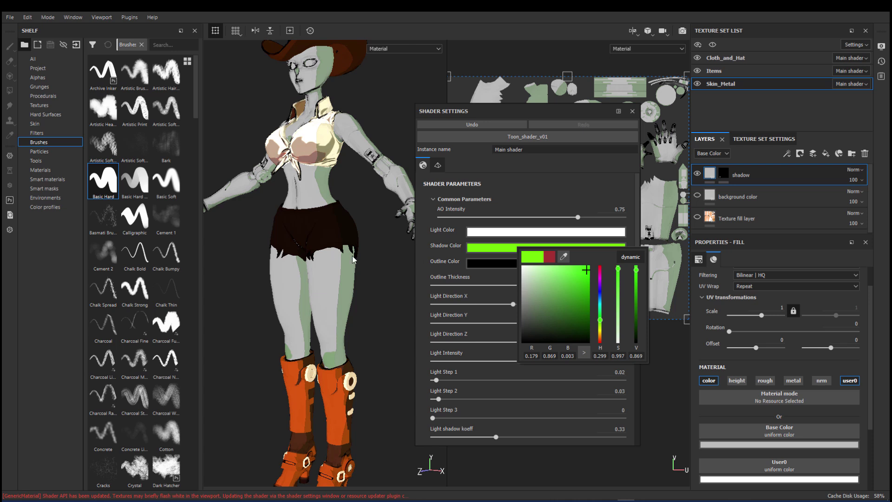
{"action": "left_click", "coordinate": [427, 197]}
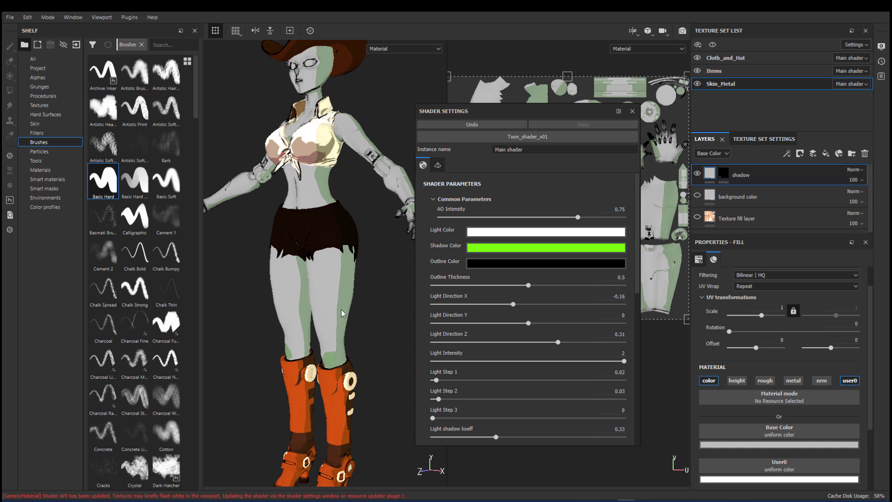
{"action": "left_click_drag", "start_coordinate": [335, 350], "coordinate": [390, 325], "text": "alt"}
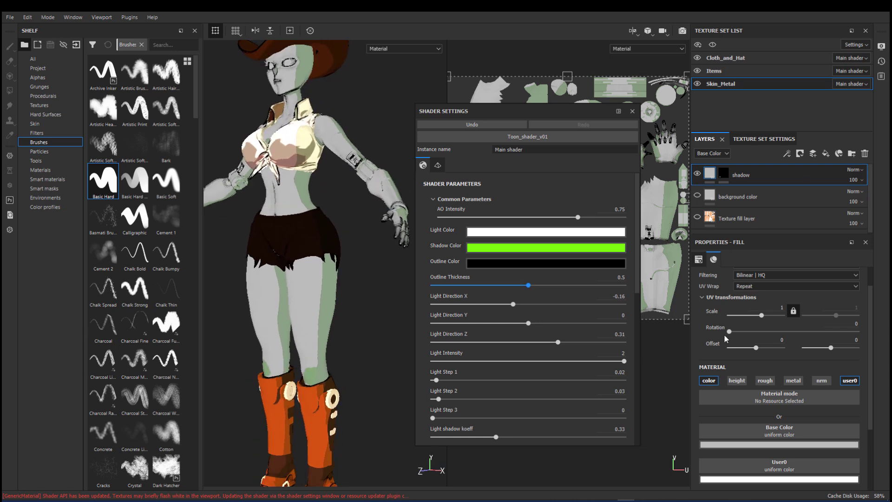
Disable the shadow layer's color channel and give the visible background color layer a pale greenish-gray base color
{"action": "left_click", "coordinate": [709, 381]}
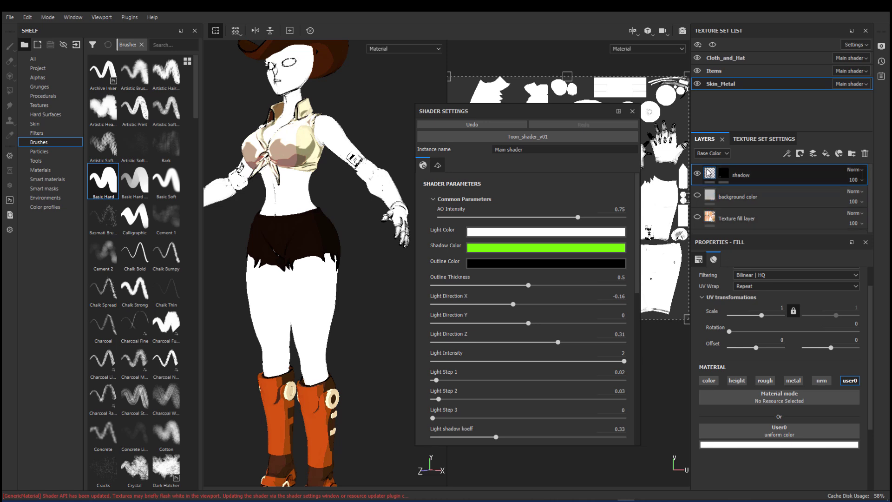
{"action": "left_click", "coordinate": [731, 196]}
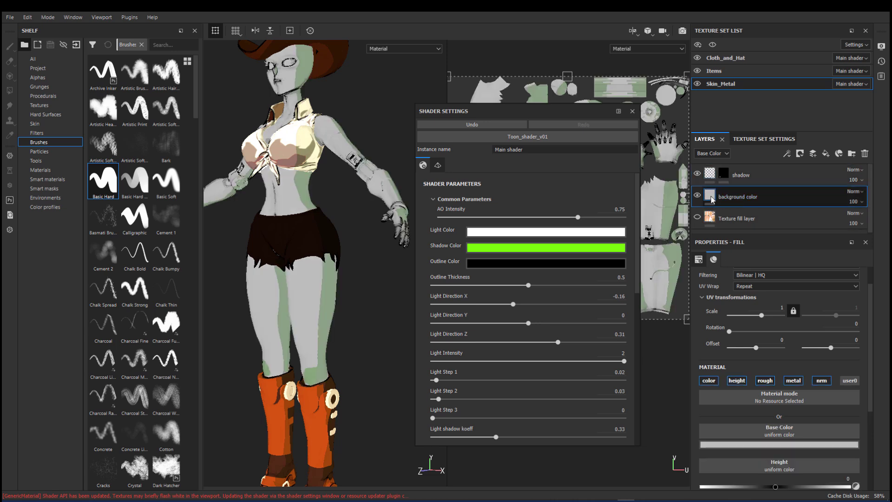
{"action": "left_click", "coordinate": [748, 444]}
{"action": "mouse_move", "coordinate": [753, 359]}
{"action": "left_mouse_down"}
{"action": "mouse_move", "coordinate": [751, 347]}
{"action": "mouse_move", "coordinate": [755, 364]}
{"action": "left_mouse_up"}
{"action": "left_click", "coordinate": [848, 370]}
{"action": "left_click", "coordinate": [831, 403]}
Hide the background color layer and briefly show the Texture fill layer to compare its textured shading
{"action": "left_click", "coordinate": [768, 209]}
{"action": "left_click", "coordinate": [768, 211]}
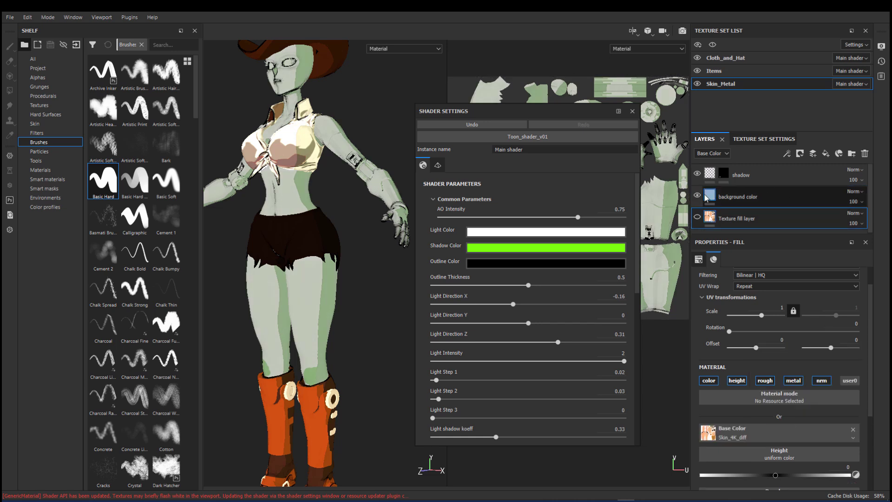
{"action": "left_click", "coordinate": [697, 194]}
{"action": "left_click", "coordinate": [696, 218]}
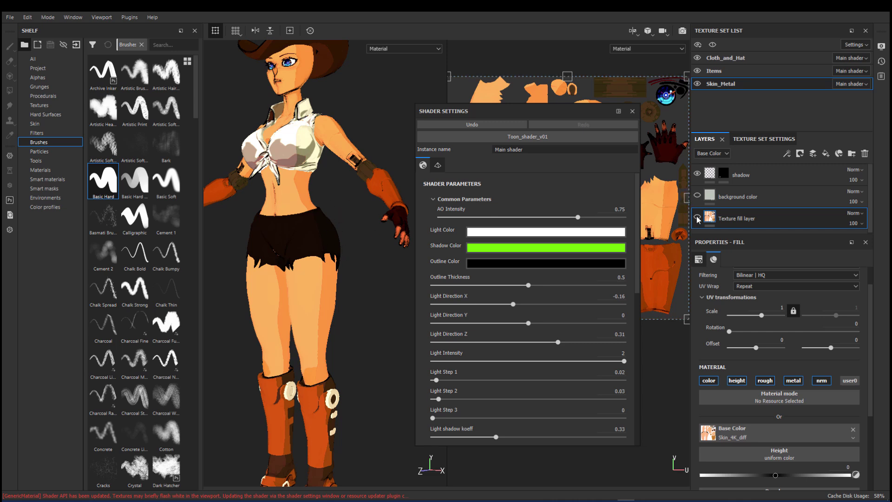
{"action": "left_click", "coordinate": [697, 218]}
Enable the color channel on the shadow layer and set the shader's shadow color to violet with RGB 0.118, 0.090, 0.549
{"action": "left_click", "coordinate": [709, 175]}
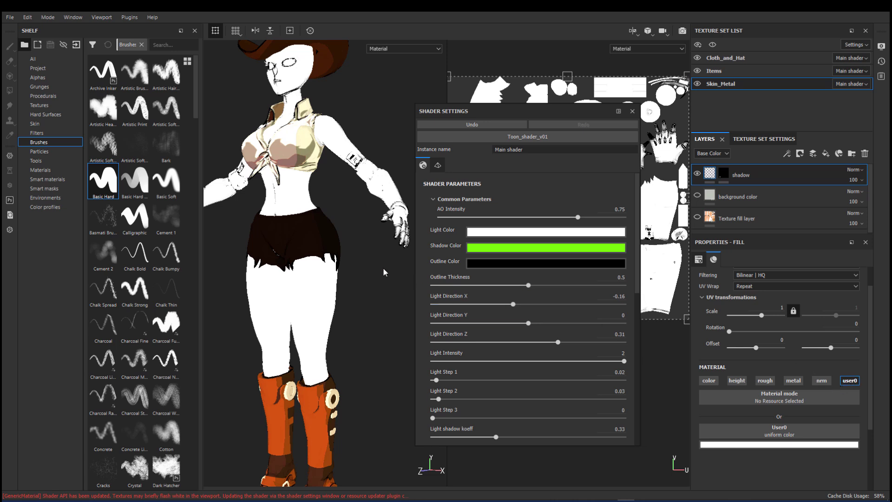
{"action": "left_click", "coordinate": [708, 380]}
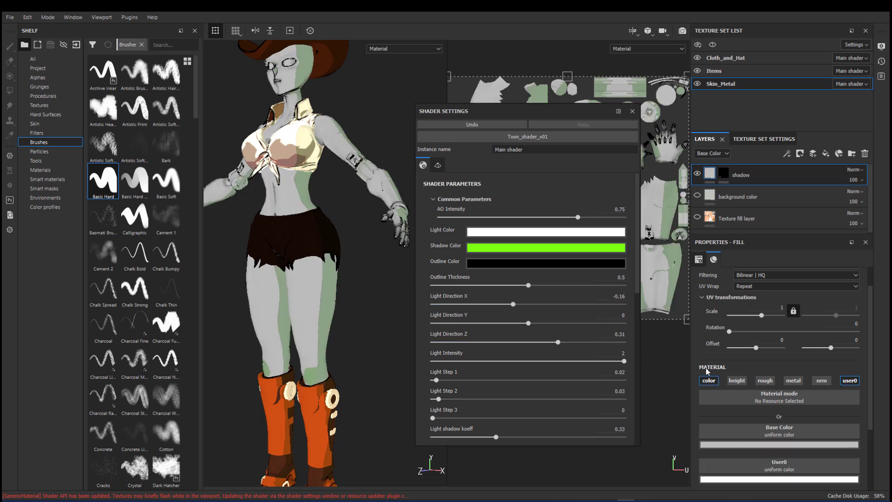
{"action": "left_click", "coordinate": [483, 247]}
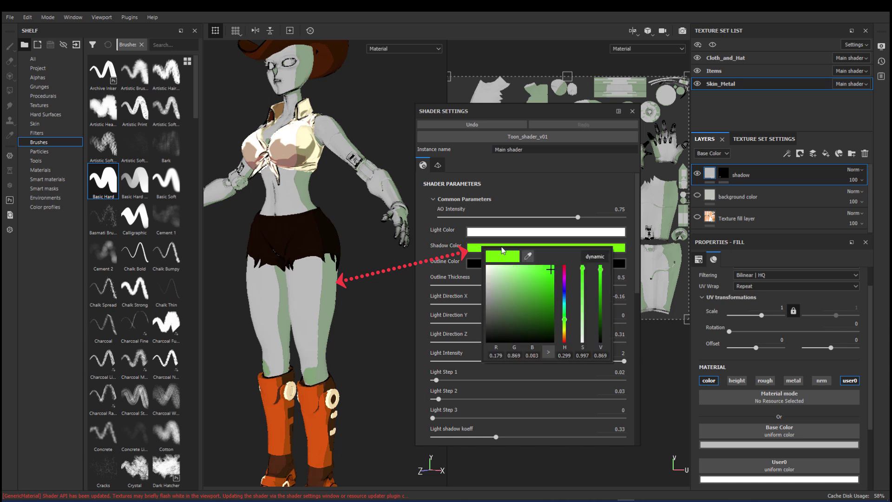
{"action": "left_click", "coordinate": [564, 290]}
{"action": "left_click", "coordinate": [524, 277]}
{"action": "left_click", "coordinate": [524, 282]}
{"action": "left_click", "coordinate": [426, 243]}
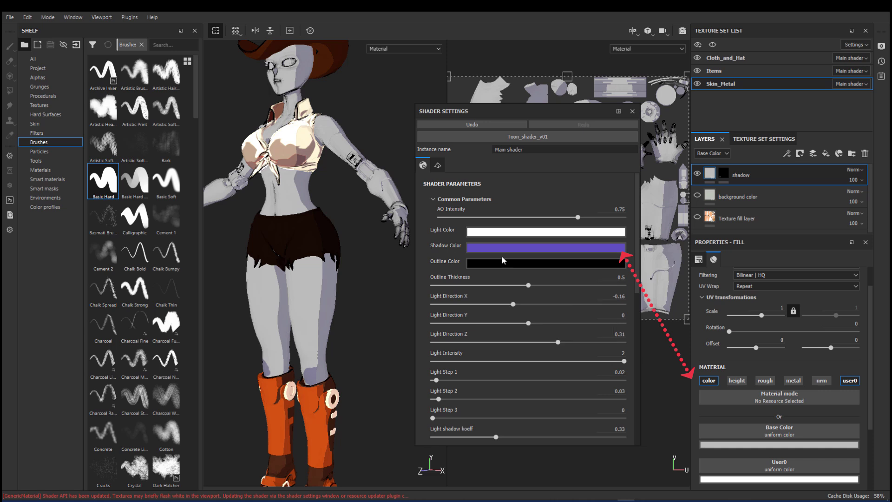
Show the background color layer and set its base color to light violet with RGB 0.442, 0.387, 0.808
{"action": "left_click", "coordinate": [710, 197]}
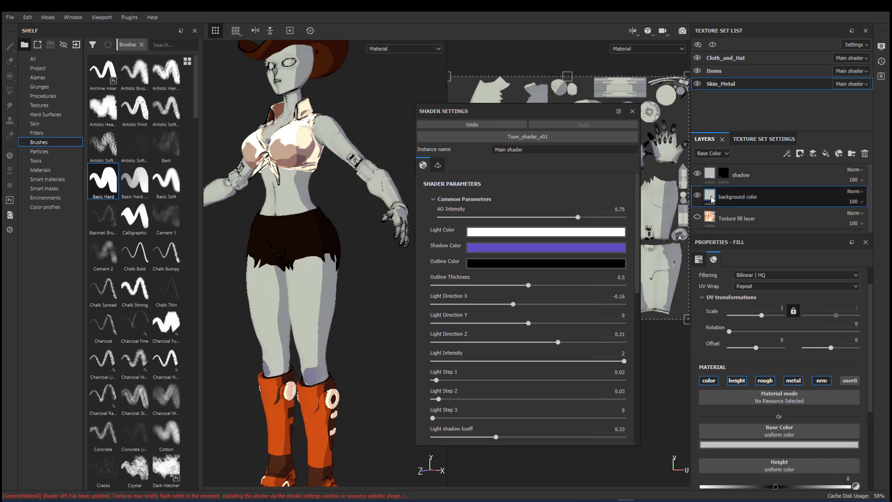
{"action": "left_click", "coordinate": [735, 444]}
{"action": "left_click", "coordinate": [838, 391]}
{"action": "left_click", "coordinate": [820, 384]}
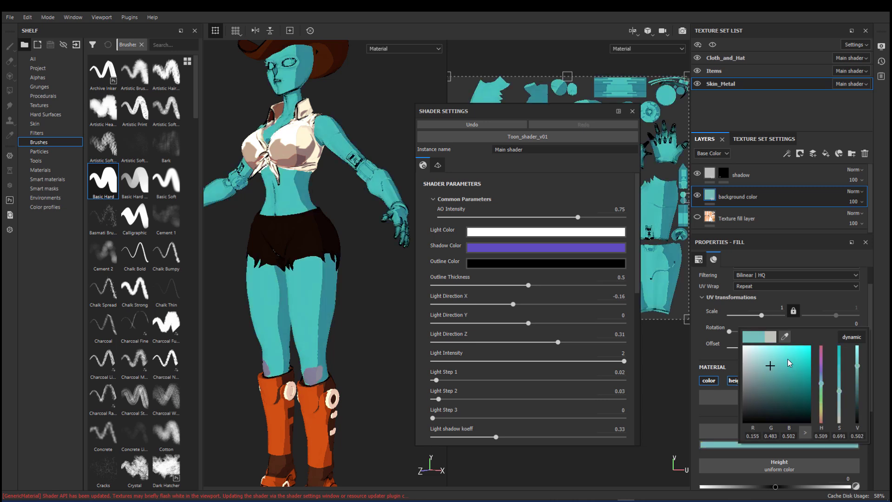
{"action": "mouse_move", "coordinate": [788, 358]}
{"action": "left_mouse_down"}
{"action": "mouse_move", "coordinate": [821, 373]}
{"action": "mouse_move", "coordinate": [776, 357]}
{"action": "left_mouse_up"}
{"action": "left_click", "coordinate": [821, 369]}
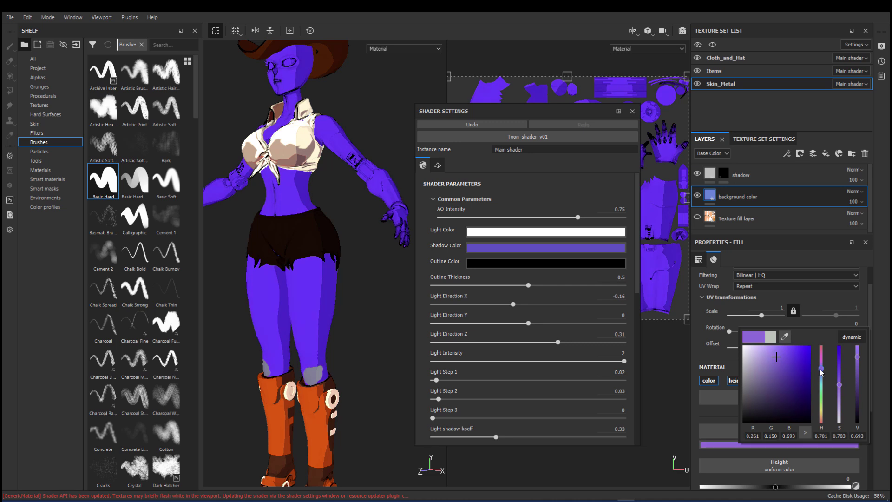
{"action": "left_click", "coordinate": [761, 352]}
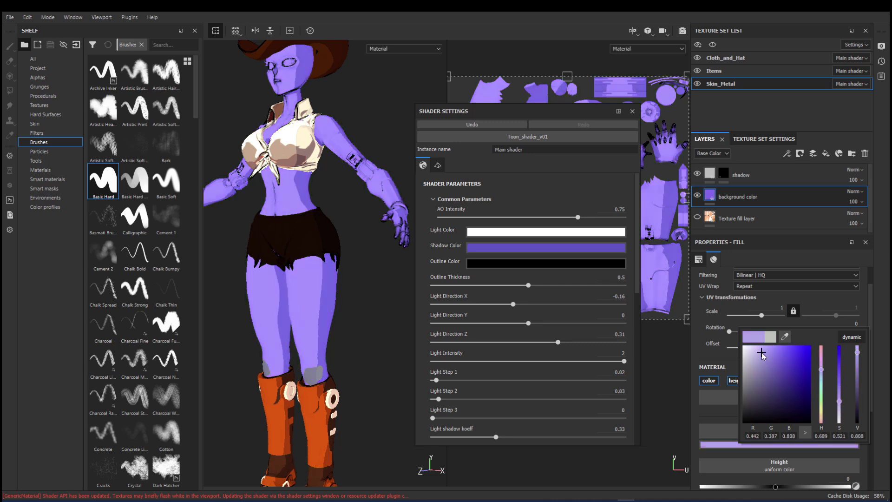
{"action": "left_click", "coordinate": [704, 358]}
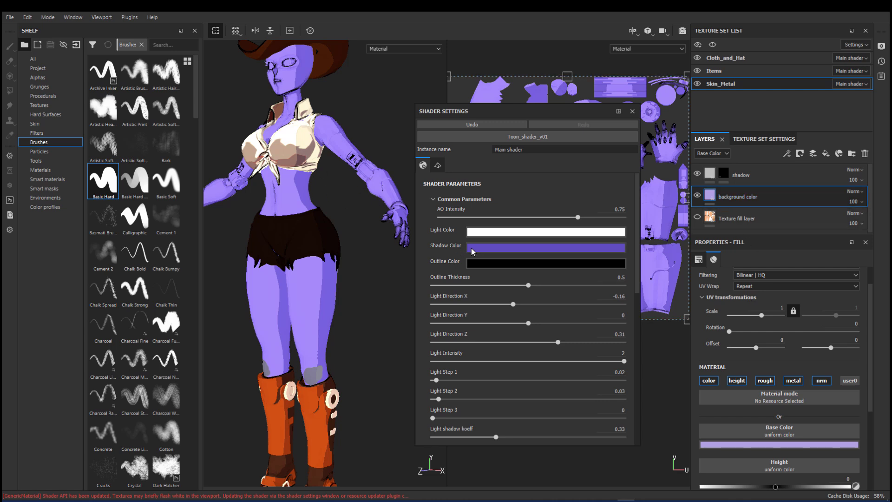
Set the toon shader's shadow color to a light yellow-green
{"action": "left_click", "coordinate": [504, 246]}
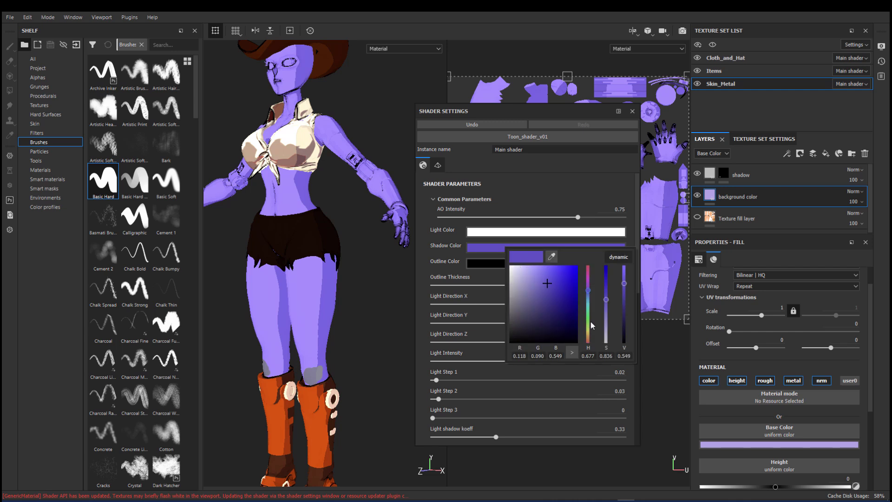
{"action": "left_click", "coordinate": [586, 329]}
{"action": "left_click_drag", "start_coordinate": [553, 292], "coordinate": [542, 276]}
{"action": "left_click", "coordinate": [440, 251]}
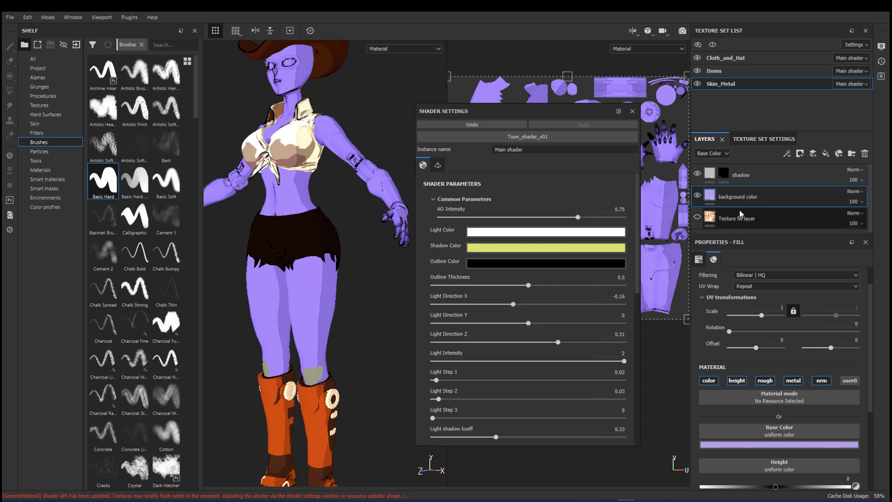
Set the background color layer's base color to a very pale violet
{"action": "left_click", "coordinate": [742, 443]}
{"action": "left_click_drag", "start_coordinate": [764, 354], "coordinate": [753, 351]}
{"action": "left_click", "coordinate": [530, 288]}
Set the toon shader's Shadow Opacity to 0.87 and its Mid shadow koeff to 0.18
{"action": "scroll", "coordinate": [483, 392], "scroll_direction": "down", "scroll_amount": 3}
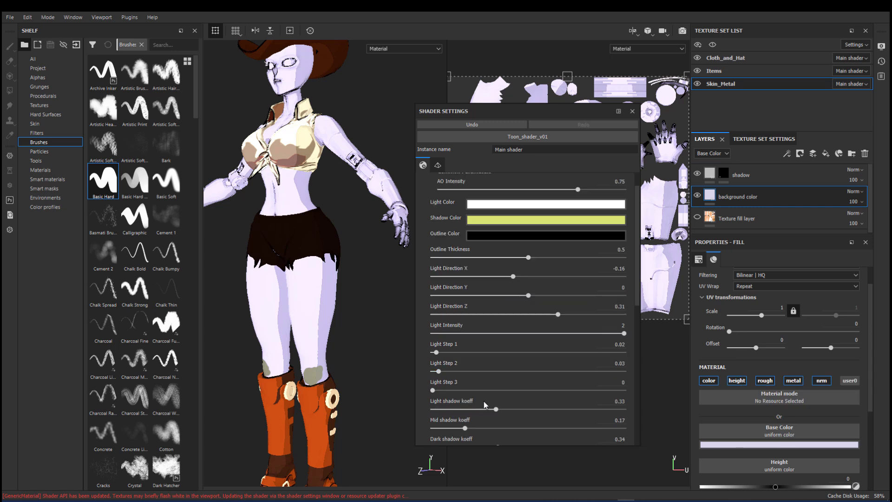
{"action": "mouse_move", "coordinate": [546, 410]}
{"action": "left_mouse_down"}
{"action": "mouse_move", "coordinate": [508, 411]}
{"action": "mouse_move", "coordinate": [629, 410]}
{"action": "mouse_move", "coordinate": [576, 416]}
{"action": "mouse_move", "coordinate": [628, 409]}
{"action": "mouse_move", "coordinate": [591, 416]}
{"action": "left_mouse_up"}
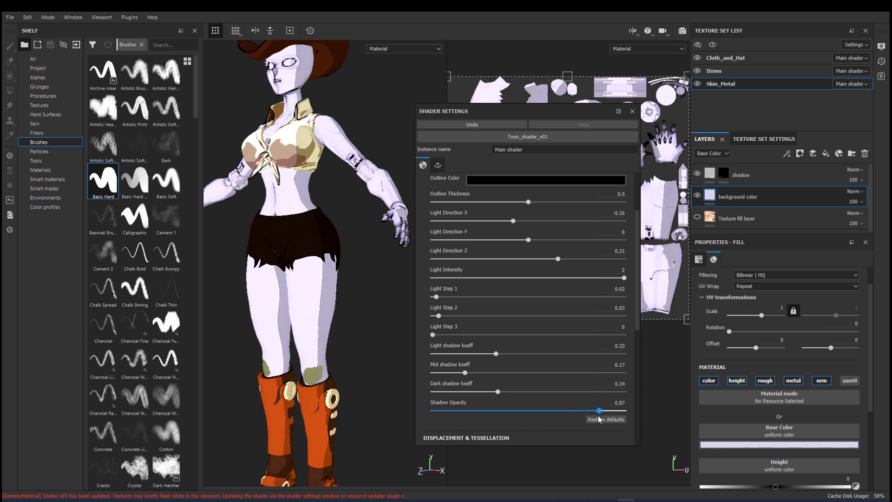
{"action": "left_click_drag", "start_coordinate": [464, 372], "coordinate": [467, 373]}
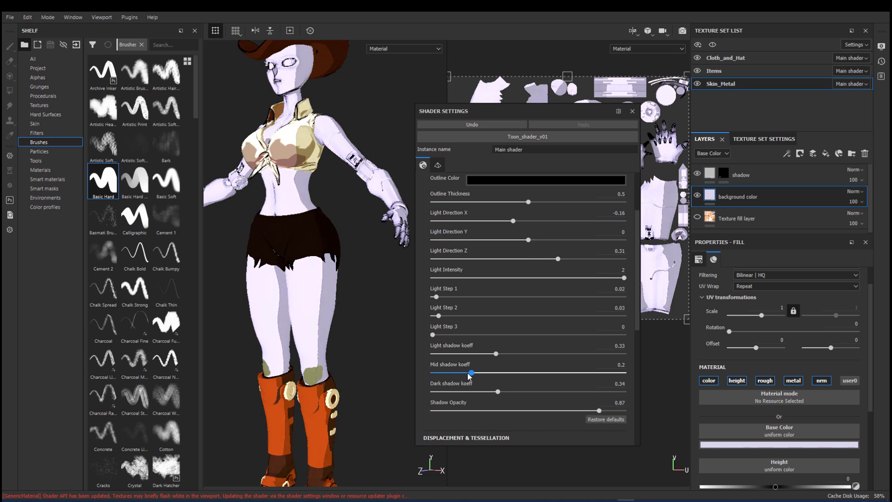
Select the shadow layer and set the shader's shadow color to vivid violet with RGB 0.187, 0.060, 0.820
{"action": "left_click", "coordinate": [753, 179]}
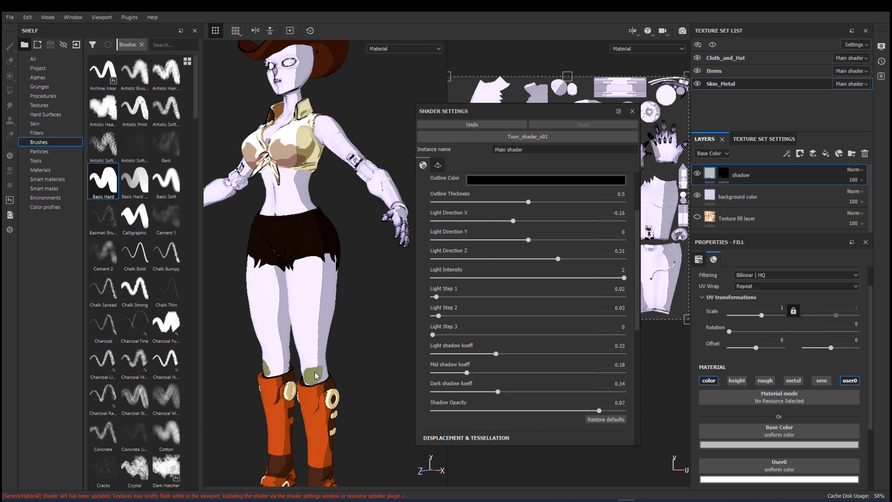
{"action": "scroll", "coordinate": [572, 319], "scroll_direction": "up", "scroll_amount": 4}
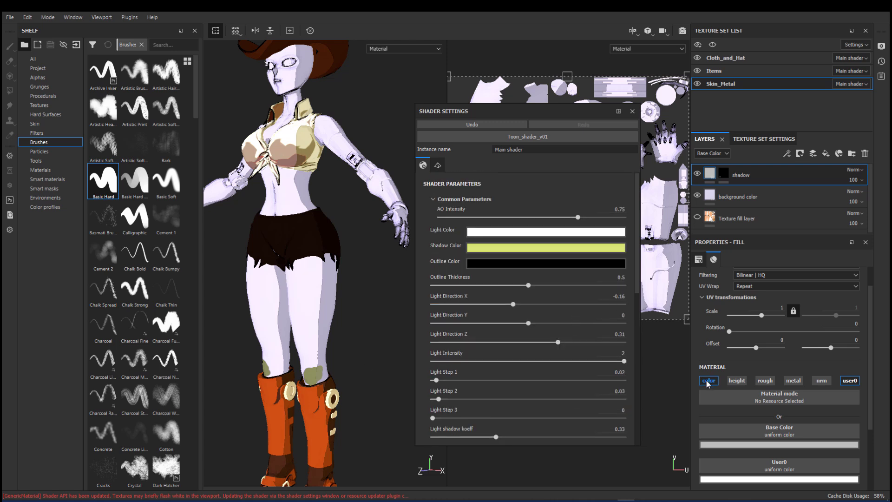
{"action": "left_click", "coordinate": [501, 247]}
{"action": "left_click", "coordinate": [531, 296]}
{"action": "left_click_drag", "start_coordinate": [551, 308], "coordinate": [533, 290]}
{"action": "left_click_drag", "start_coordinate": [585, 300], "coordinate": [587, 263]}
{"action": "mouse_move", "coordinate": [555, 288]}
{"action": "left_mouse_down"}
{"action": "mouse_move", "coordinate": [574, 290]}
{"action": "mouse_move", "coordinate": [561, 271]}
{"action": "mouse_move", "coordinate": [550, 273]}
{"action": "mouse_move", "coordinate": [554, 284]}
{"action": "left_mouse_up"}
{"action": "left_click", "coordinate": [585, 289]}
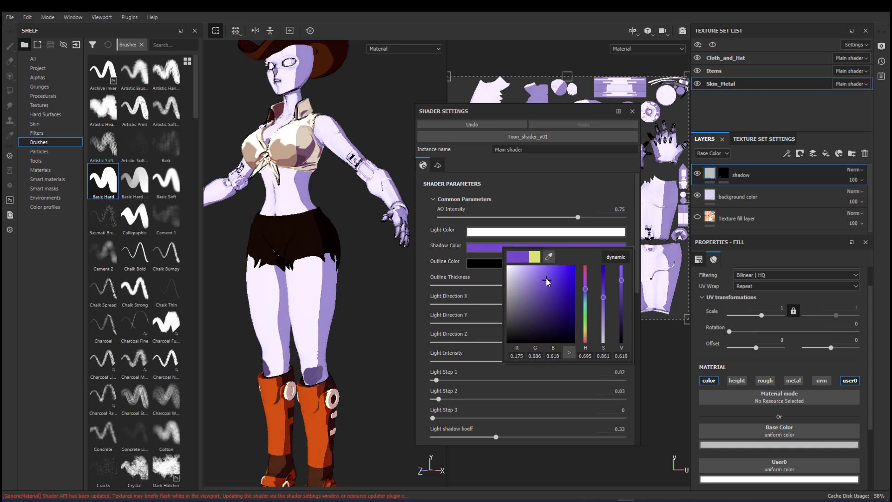
{"action": "left_click", "coordinate": [553, 271]}
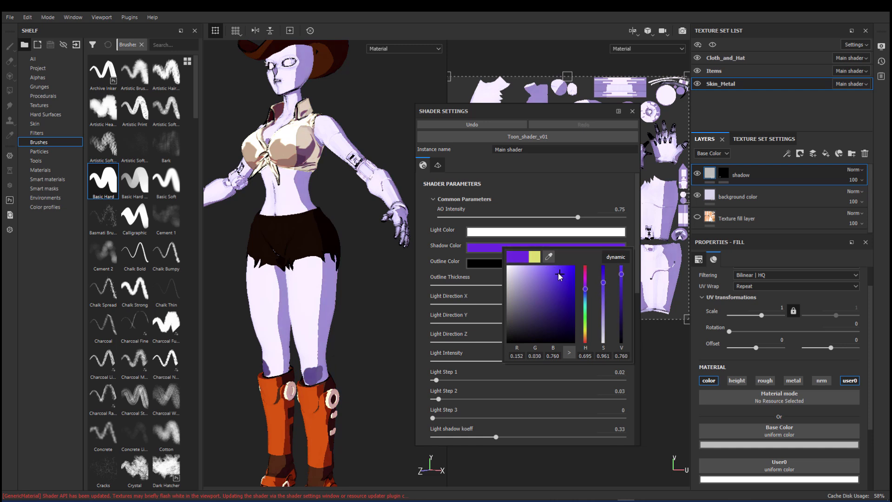
Select the background color layer and change its base color to a near-white light gray
{"action": "left_click", "coordinate": [737, 195]}
{"action": "left_click", "coordinate": [757, 444]}
{"action": "left_click_drag", "start_coordinate": [760, 412], "coordinate": [758, 360]}
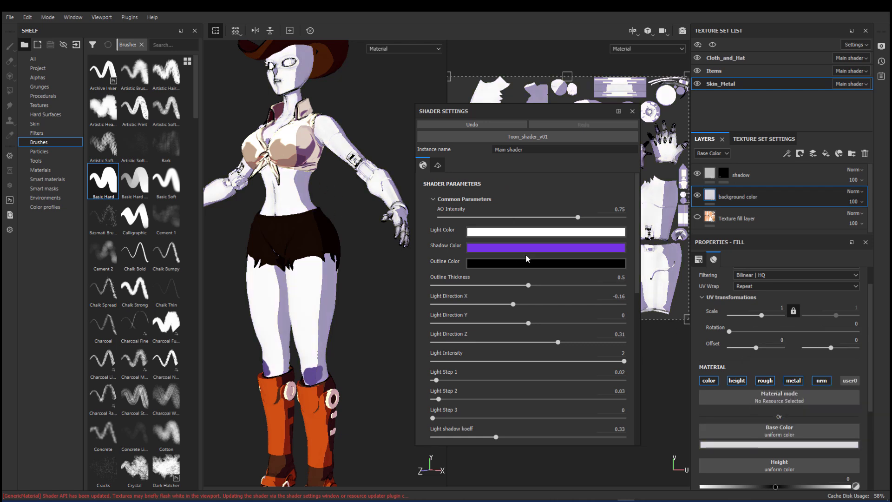
Set the shader's Outline Thickness to 0.56 and Light Intensity to 1.83
{"action": "left_click_drag", "start_coordinate": [528, 284], "coordinate": [539, 284]}
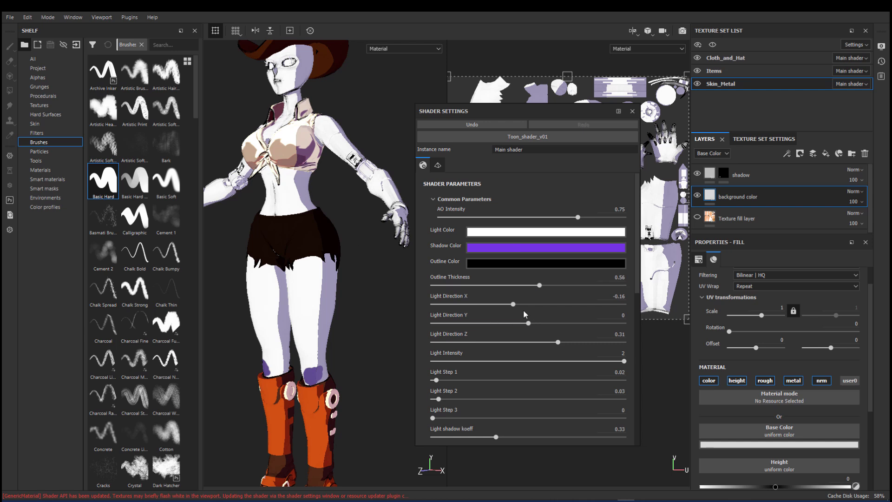
{"action": "scroll", "coordinate": [553, 350], "scroll_direction": "down", "scroll_amount": 1}
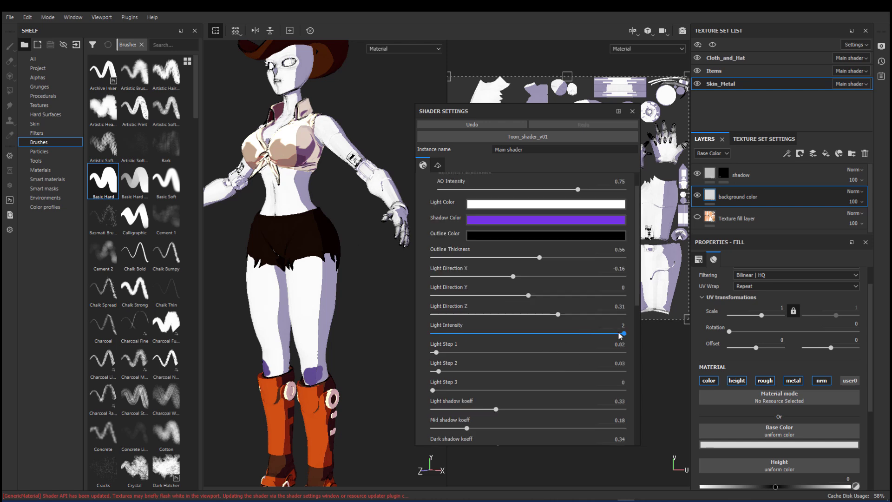
{"action": "mouse_move", "coordinate": [620, 336]}
{"action": "left_mouse_down"}
{"action": "mouse_move", "coordinate": [599, 335]}
{"action": "mouse_move", "coordinate": [609, 341]}
{"action": "left_mouse_up"}
Set the shader's Light shadow koeff to 0.27, Mid shadow koeff to 0.25 and Dark shadow koeff to 1
{"action": "scroll", "coordinate": [603, 344], "scroll_direction": "down", "scroll_amount": 2}
{"action": "mouse_move", "coordinate": [495, 353]}
{"action": "left_mouse_down"}
{"action": "mouse_move", "coordinate": [473, 347]}
{"action": "mouse_move", "coordinate": [579, 349]}
{"action": "mouse_move", "coordinate": [463, 346]}
{"action": "mouse_move", "coordinate": [551, 353]}
{"action": "mouse_move", "coordinate": [484, 354]}
{"action": "left_mouse_up"}
{"action": "left_click_drag", "start_coordinate": [467, 373], "coordinate": [623, 394]}
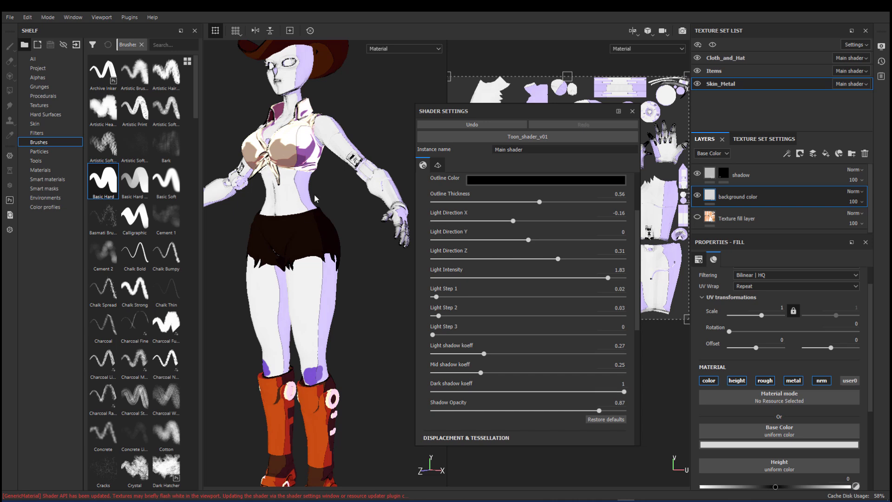
Raise the shader's Shadow Opacity to 1 and lower the Dark shadow koeff to 0.46
{"action": "scroll", "coordinate": [562, 283], "scroll_direction": "up", "scroll_amount": 3}
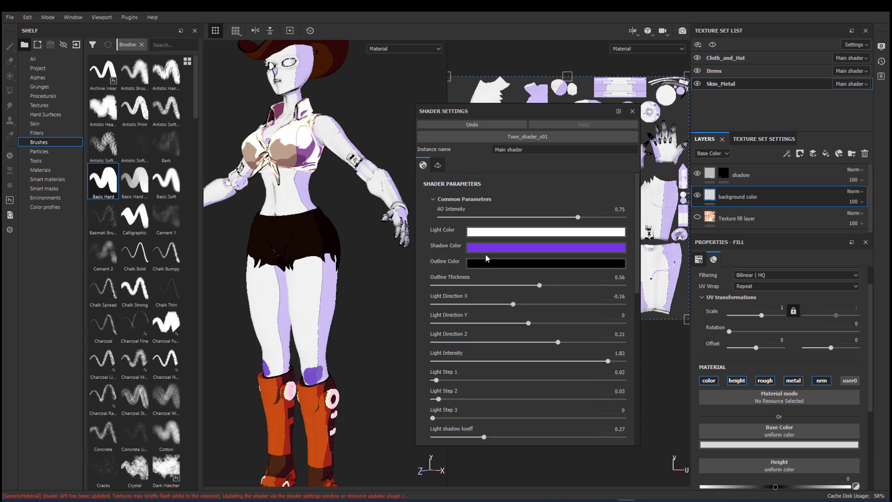
{"action": "scroll", "coordinate": [564, 387], "scroll_direction": "down", "scroll_amount": 3}
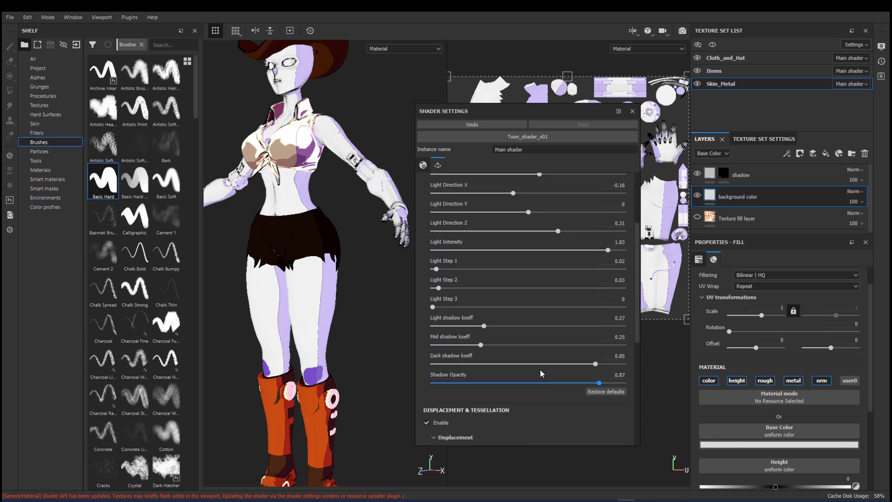
{"action": "left_click_drag", "start_coordinate": [598, 382], "coordinate": [632, 386]}
{"action": "left_click_drag", "start_coordinate": [587, 368], "coordinate": [526, 361]}
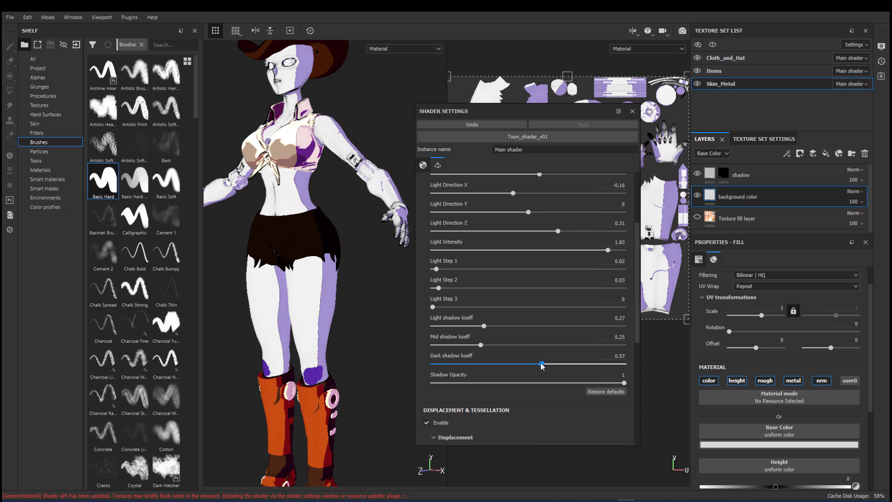
Set the shader's shadow color to saturated green with RGB 0.002, 0.608, 0.205
{"action": "scroll", "coordinate": [566, 347], "scroll_direction": "up", "scroll_amount": 4}
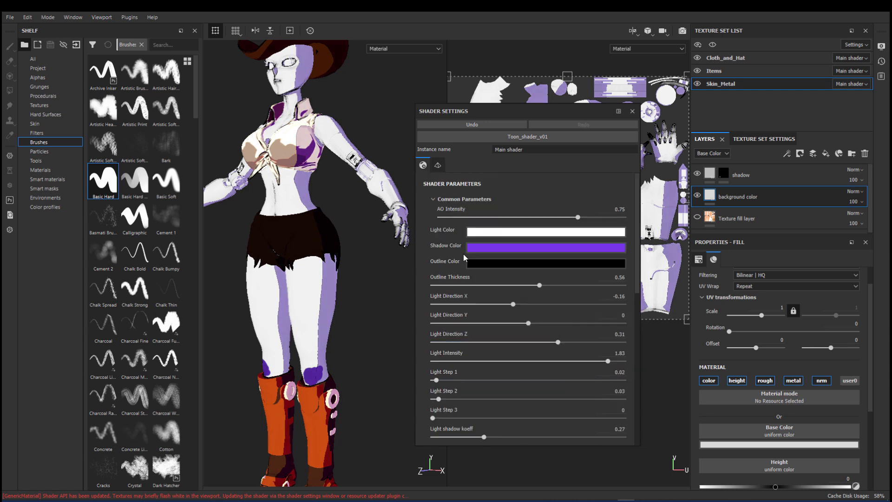
{"action": "left_click", "coordinate": [474, 252]}
{"action": "left_click", "coordinate": [535, 292]}
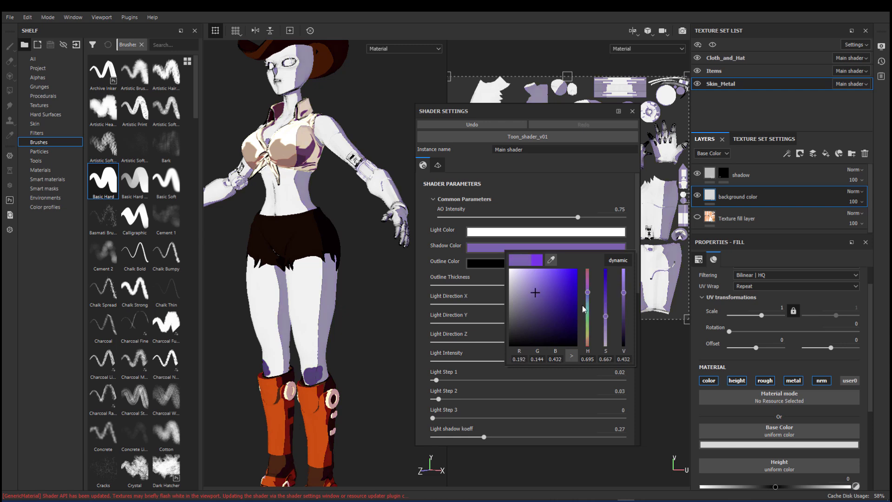
{"action": "mouse_move", "coordinate": [584, 305]}
{"action": "left_mouse_down"}
{"action": "mouse_move", "coordinate": [581, 313]}
{"action": "mouse_move", "coordinate": [555, 293]}
{"action": "mouse_move", "coordinate": [567, 302]}
{"action": "mouse_move", "coordinate": [573, 286]}
{"action": "left_mouse_up"}
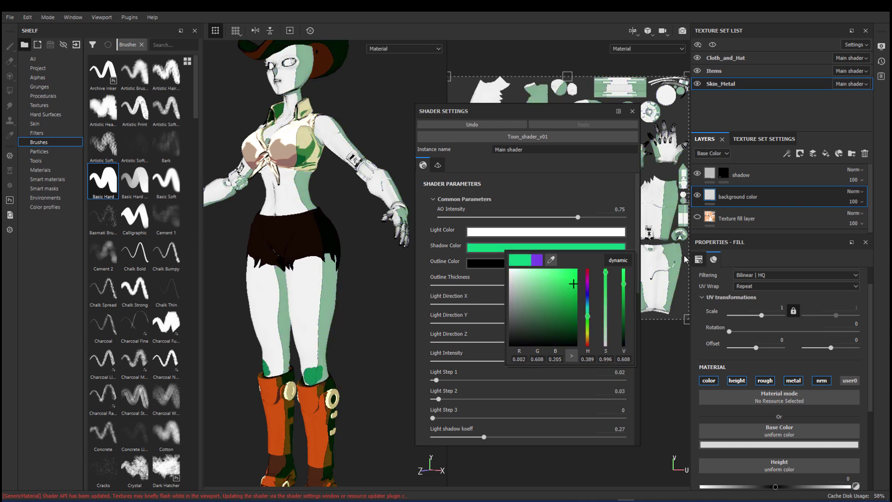
Hide the background color layer, then show and select the Texture fill layer
{"action": "left_click", "coordinate": [708, 198]}
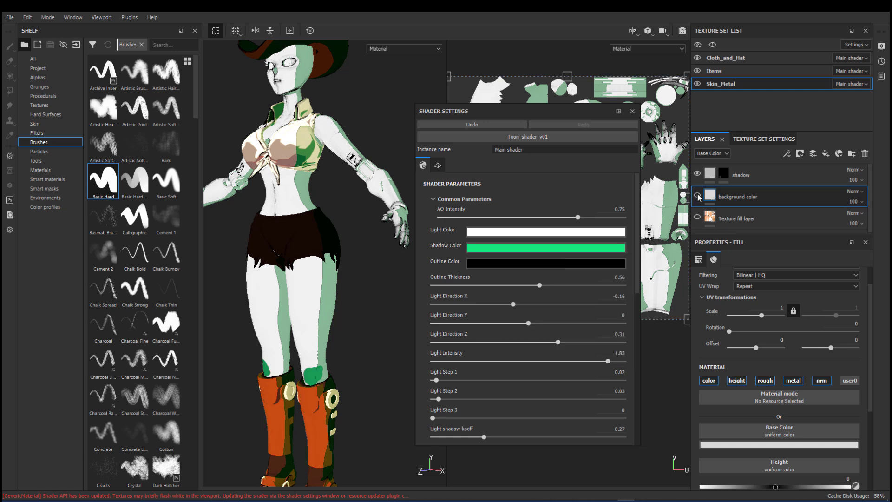
{"action": "left_click", "coordinate": [696, 196]}
{"action": "left_click", "coordinate": [697, 217]}
{"action": "left_click", "coordinate": [754, 219]}
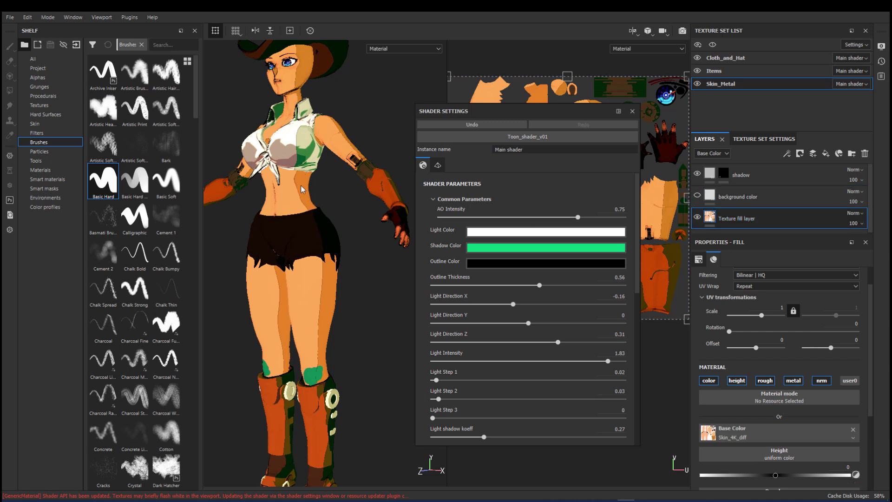
Examine the painted shadow on the model's knees up close while testing the Shadow Opacity, leaving it at 1
{"action": "right_click_drag", "start_coordinate": [315, 188], "coordinate": [374, 237], "text": "alt"}
{"action": "right_click_drag", "start_coordinate": [317, 244], "coordinate": [319, 271], "text": "alt"}
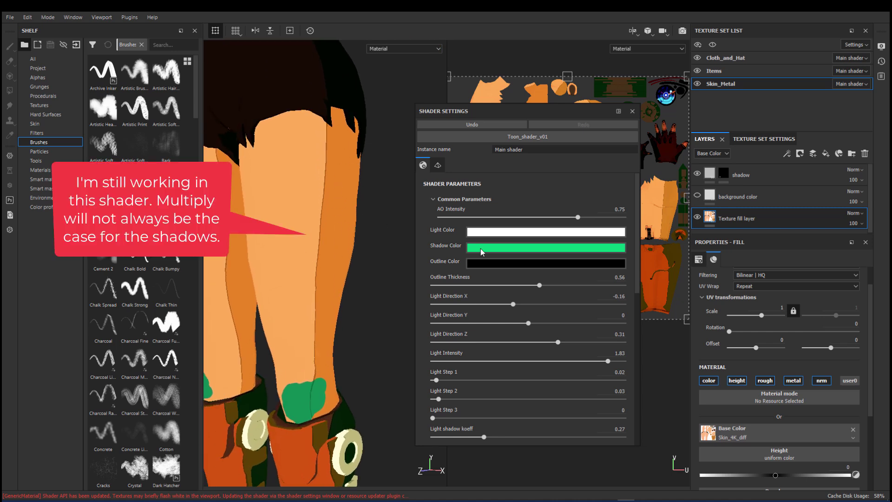
{"action": "scroll", "coordinate": [562, 332], "scroll_direction": "down", "scroll_amount": 5}
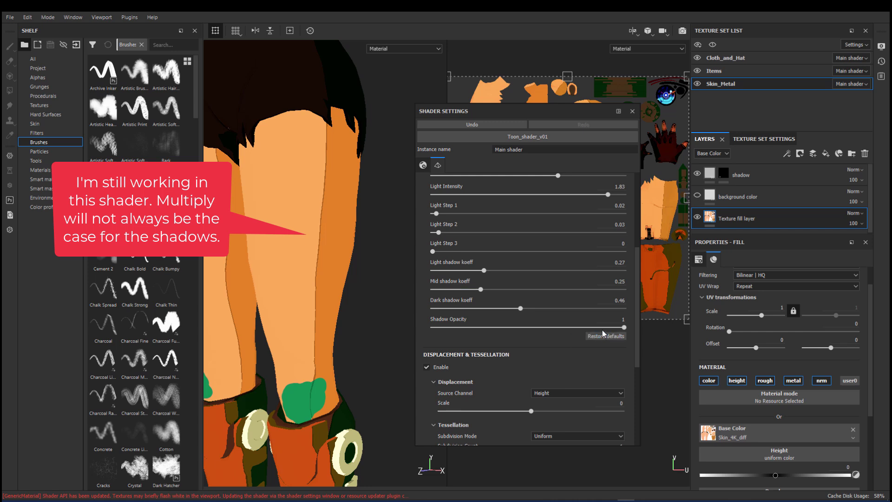
{"action": "mouse_move", "coordinate": [603, 327]}
{"action": "left_mouse_down"}
{"action": "mouse_move", "coordinate": [490, 327]}
{"action": "mouse_move", "coordinate": [625, 327]}
{"action": "left_mouse_up"}
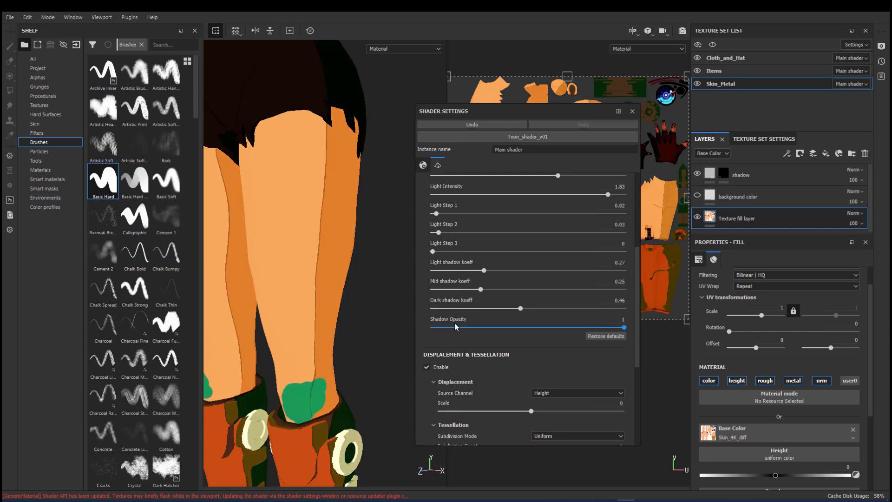
{"action": "scroll", "coordinate": [302, 294], "scroll_direction": "up", "scroll_amount": 2}
{"action": "scroll", "coordinate": [302, 294], "scroll_direction": "down", "scroll_amount": 4}
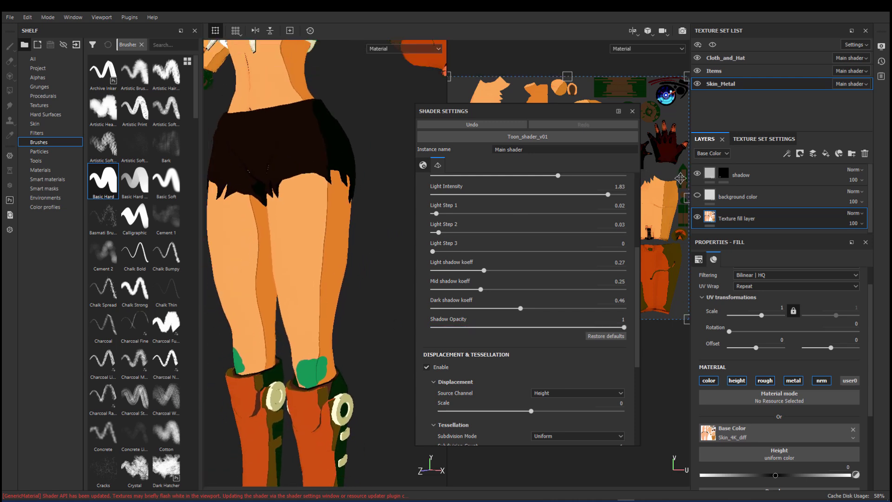
Select the shadow layer and examine the green-tinted toon shading across the model's legs, torso and clothing
{"action": "left_click", "coordinate": [710, 175]}
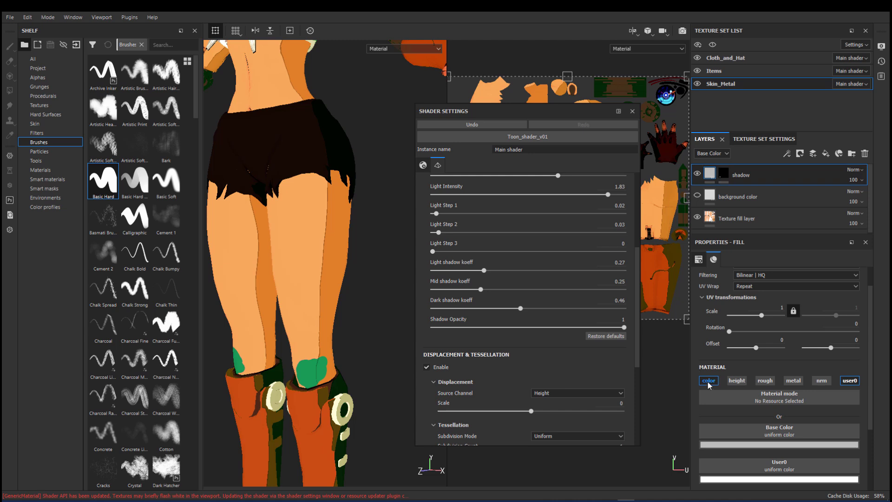
{"action": "right_click_drag", "start_coordinate": [365, 255], "coordinate": [616, 60], "text": "alt"}
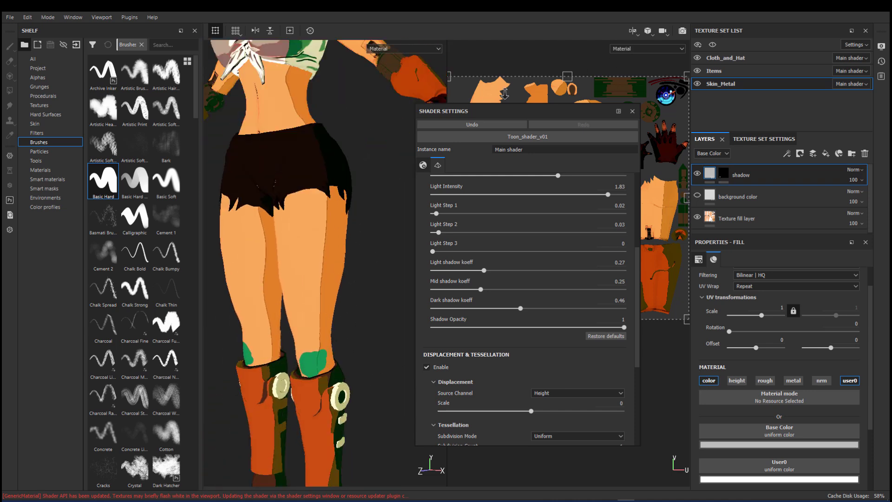
{"action": "right_click_drag", "start_coordinate": [522, 86], "coordinate": [355, 195], "text": "alt"}
{"action": "middle_click_drag", "start_coordinate": [354, 197], "coordinate": [366, 208], "text": "alt"}
{"action": "left_click_drag", "start_coordinate": [366, 207], "coordinate": [377, 234], "text": "alt"}
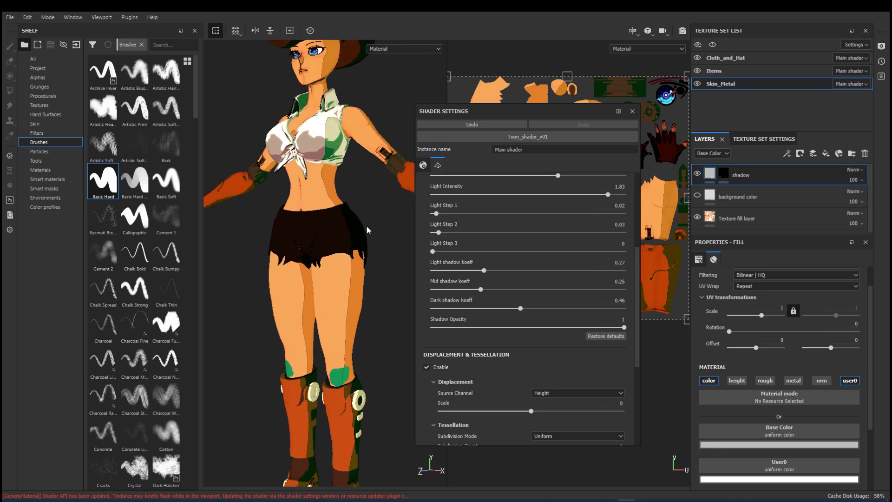
{"action": "left_click_drag", "start_coordinate": [366, 227], "coordinate": [353, 214], "text": "alt"}
{"action": "left_click_drag", "start_coordinate": [377, 251], "coordinate": [359, 255], "text": "alt"}
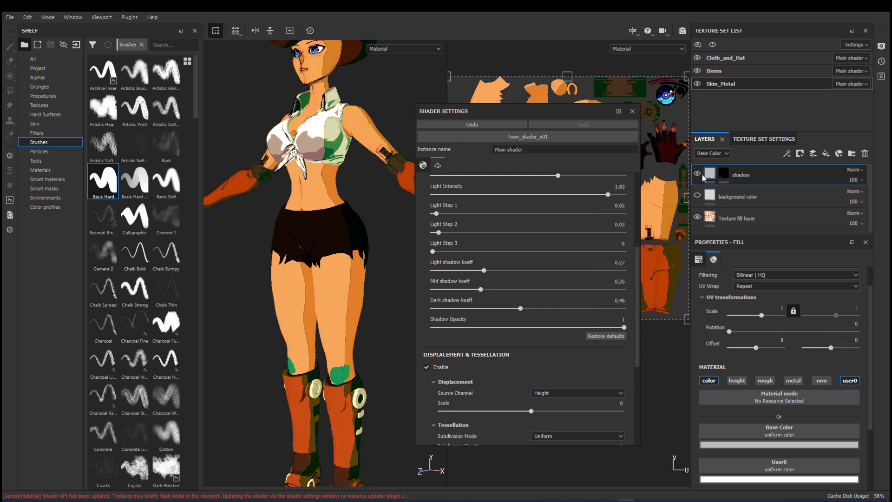
Hide the shadow layer, select the Texture fill layer and switch the main shader to pbr-metal-rough-with-alpha-blending
{"action": "left_click", "coordinate": [713, 219]}
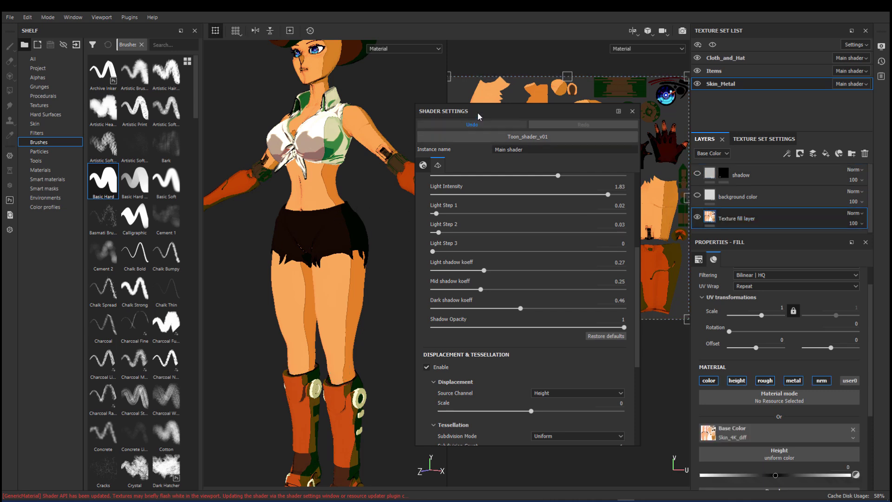
{"action": "left_click_drag", "start_coordinate": [480, 114], "coordinate": [443, 117]}
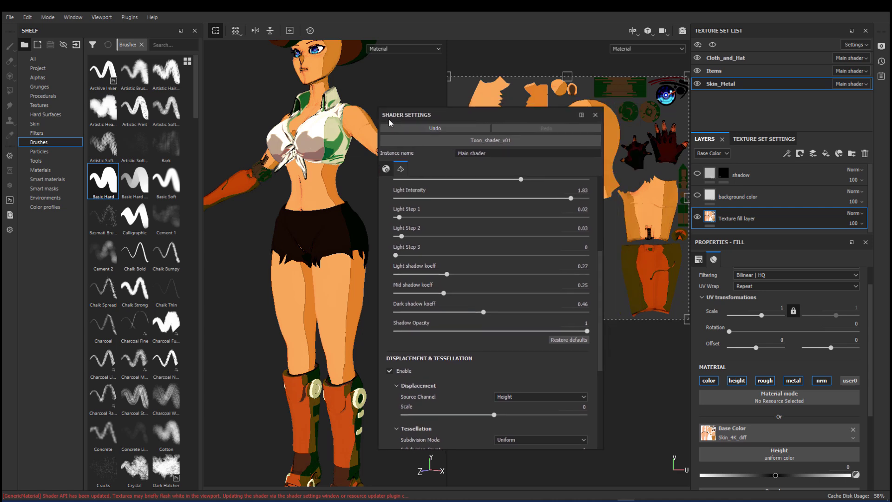
{"action": "left_click", "coordinate": [498, 141]}
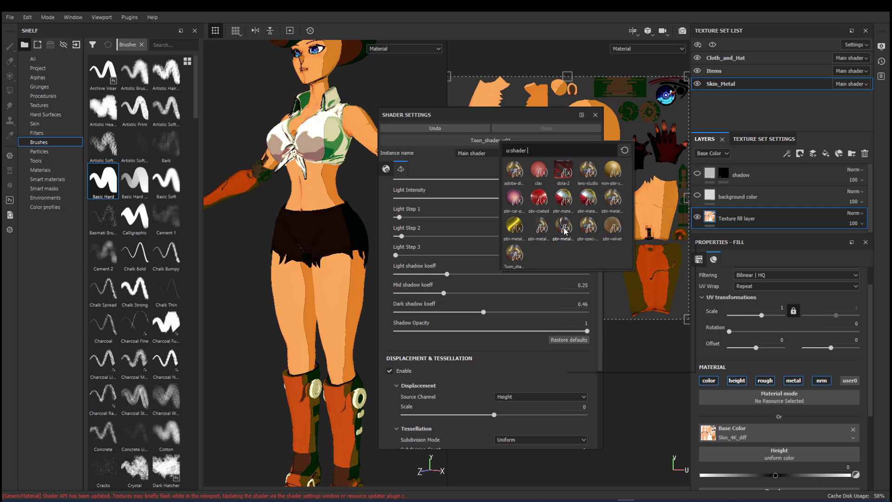
{"action": "mouse_move", "coordinate": [564, 231]}
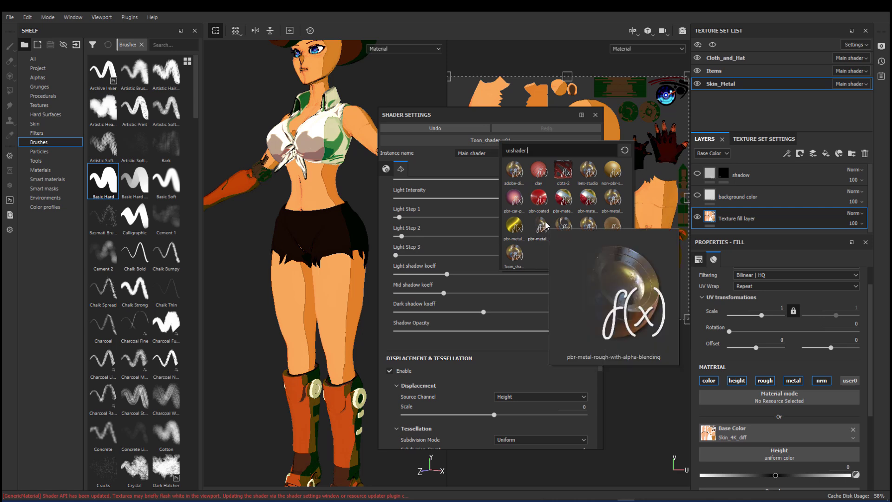
{"action": "left_click", "coordinate": [544, 227]}
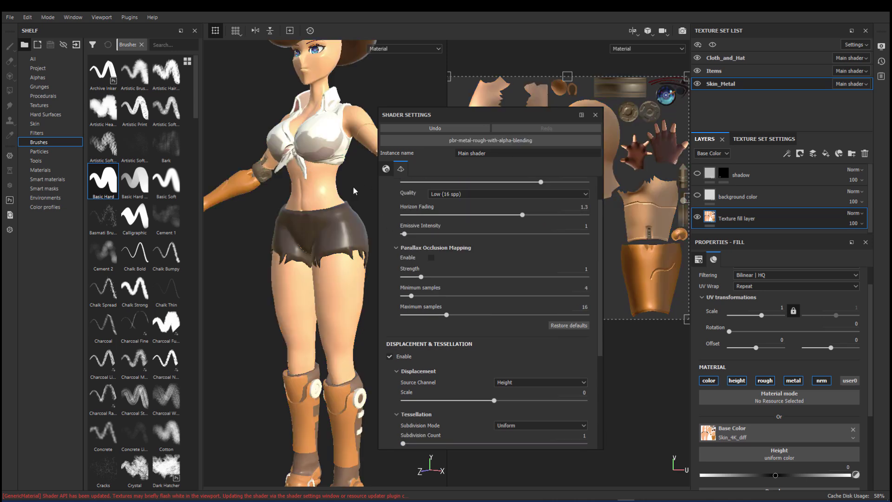
{"action": "left_click_drag", "start_coordinate": [494, 115], "coordinate": [561, 117]}
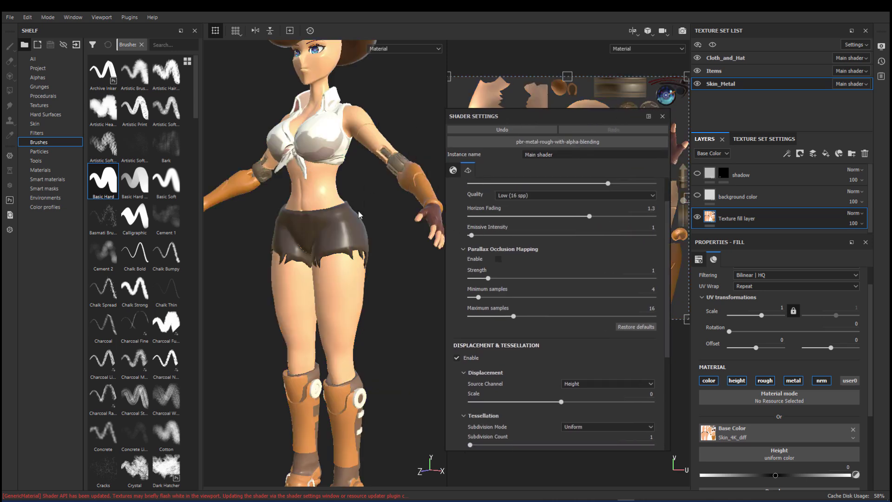
Examine the PBR shading on the torso, shorts and legs, and switch the main shader to Toon_shader_v01
{"action": "left_click_drag", "start_coordinate": [333, 224], "coordinate": [378, 203], "text": "alt"}
{"action": "right_click_drag", "start_coordinate": [378, 203], "coordinate": [236, 281], "text": "alt"}
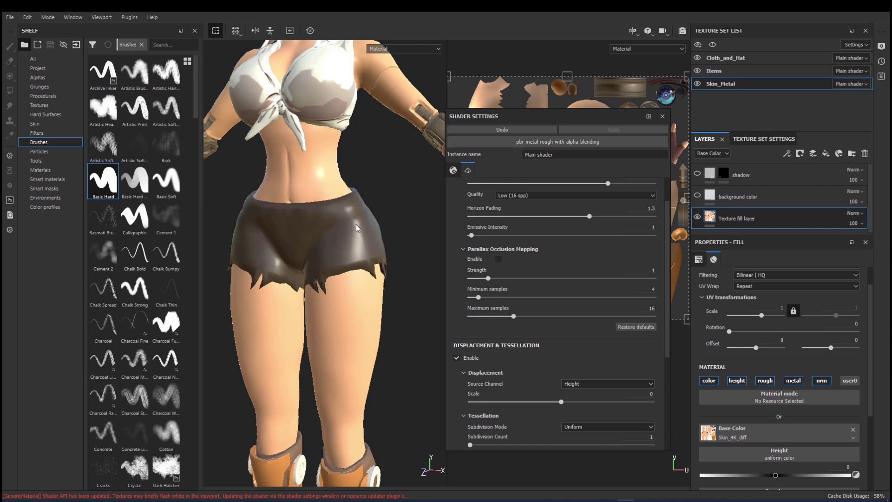
{"action": "left_click_drag", "start_coordinate": [343, 204], "coordinate": [363, 199], "text": "alt"}
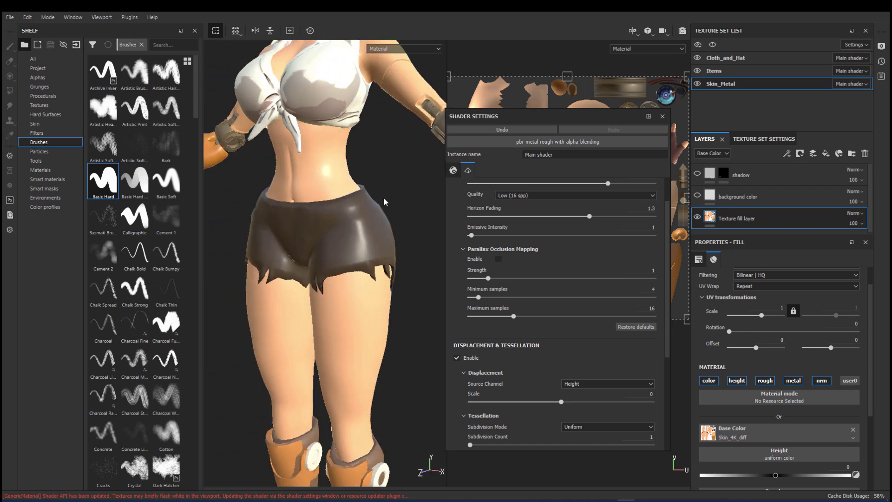
{"action": "mouse_move", "coordinate": [384, 202]}
{"action": "left_mouse_down", "text": "alt"}
{"action": "mouse_move", "coordinate": [367, 191]}
{"action": "mouse_move", "coordinate": [378, 175]}
{"action": "mouse_move", "coordinate": [385, 187]}
{"action": "left_mouse_up", "text": "alt"}
{"action": "middle_click_drag", "start_coordinate": [384, 186], "coordinate": [372, 178], "text": "alt"}
{"action": "mouse_move", "coordinate": [372, 178]}
{"action": "right_mouse_down", "text": "alt"}
{"action": "mouse_move", "coordinate": [350, 179]}
{"action": "mouse_move", "coordinate": [368, 167]}
{"action": "right_mouse_up", "text": "alt"}
{"action": "left_click_drag", "start_coordinate": [369, 167], "coordinate": [356, 189], "text": "alt"}
{"action": "left_click", "coordinate": [537, 142]}
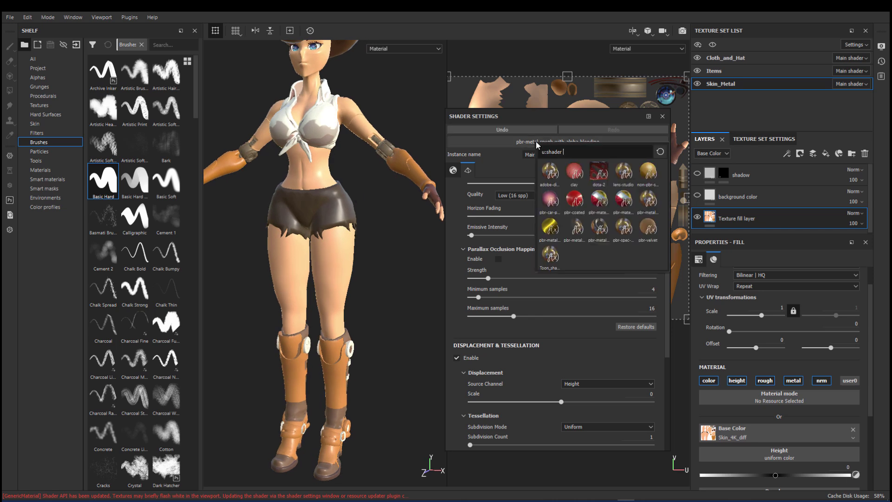
{"action": "left_click", "coordinate": [550, 254]}
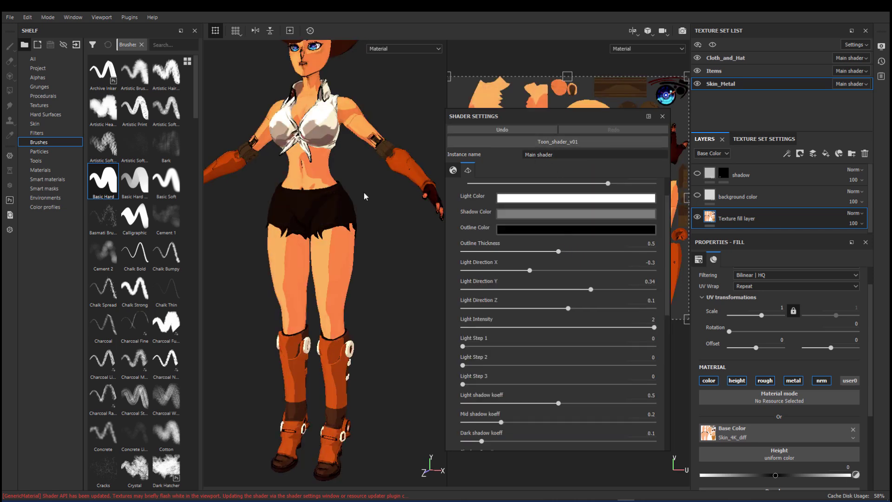
Examine the toon shading and the shadow bands on the model's dark shorts up close and from several angles
{"action": "right_click_drag", "start_coordinate": [368, 225], "coordinate": [245, 260], "text": "alt"}
{"action": "left_click_drag", "start_coordinate": [245, 264], "coordinate": [313, 226], "text": "alt"}
{"action": "right_click_drag", "start_coordinate": [313, 226], "coordinate": [209, 285], "text": "alt"}
{"action": "right_click_drag", "start_coordinate": [374, 202], "coordinate": [281, 269], "text": "alt"}
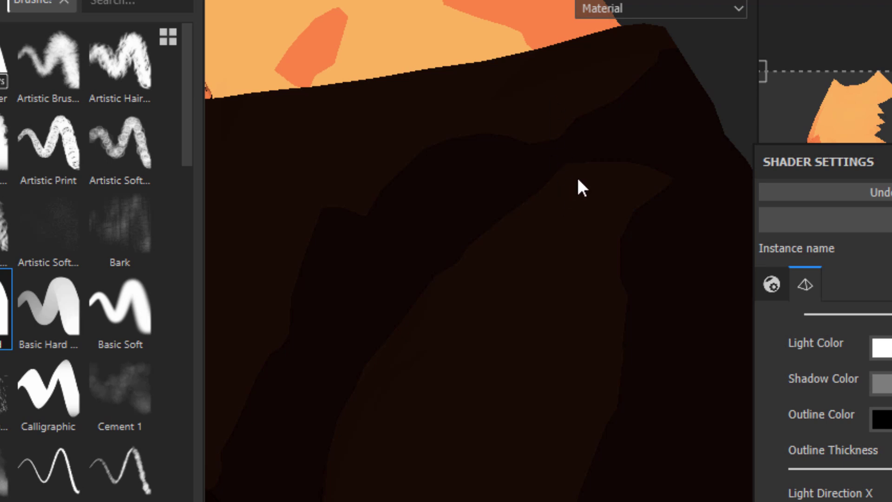
{"action": "right_click_drag", "start_coordinate": [669, 249], "coordinate": [891, 132], "text": "alt"}
{"action": "middle_click_drag", "start_coordinate": [570, 232], "coordinate": [565, 353], "text": "alt"}
{"action": "left_click_drag", "start_coordinate": [528, 354], "coordinate": [625, 333], "text": "alt"}
{"action": "left_click_drag", "start_coordinate": [388, 186], "coordinate": [345, 188], "text": "alt"}
{"action": "right_click_drag", "start_coordinate": [380, 209], "coordinate": [613, 144], "text": "alt"}
{"action": "mouse_move", "coordinate": [376, 214]}
{"action": "left_mouse_down", "text": "alt"}
{"action": "mouse_move", "coordinate": [360, 199]}
{"action": "mouse_move", "coordinate": [221, 207]}
{"action": "mouse_move", "coordinate": [406, 213]}
{"action": "mouse_move", "coordinate": [390, 209]}
{"action": "left_mouse_up", "text": "alt"}
{"action": "right_click_drag", "start_coordinate": [390, 210], "coordinate": [390, 223], "text": "alt"}
{"action": "left_click_drag", "start_coordinate": [390, 222], "coordinate": [416, 220], "text": "alt"}
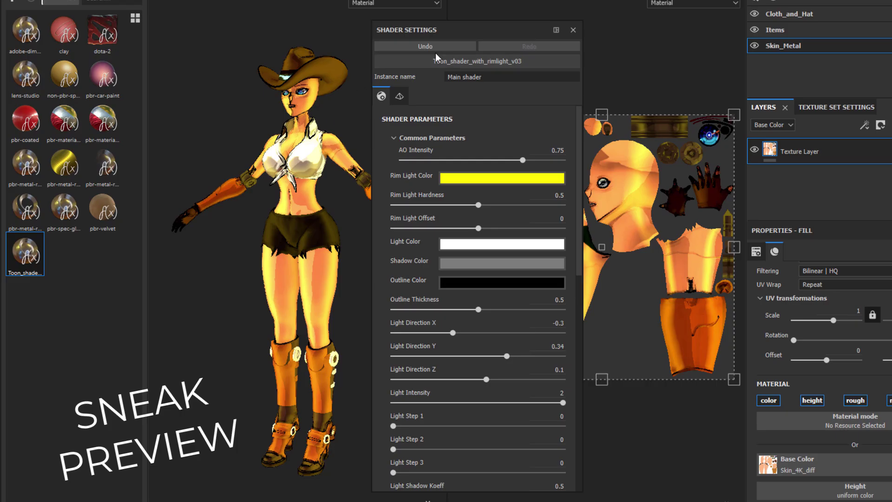
Inspect the rim-light toon shader on the rotated model, set its AO Intensity to 0 and adjust Light Direction X
{"action": "left_click_drag", "start_coordinate": [462, 29], "coordinate": [568, 49]}
{"action": "left_click_drag", "start_coordinate": [391, 143], "coordinate": [399, 126], "text": "alt"}
{"action": "right_click_drag", "start_coordinate": [399, 127], "coordinate": [411, 100], "text": "alt"}
{"action": "left_click_drag", "start_coordinate": [411, 101], "coordinate": [380, 115], "text": "alt"}
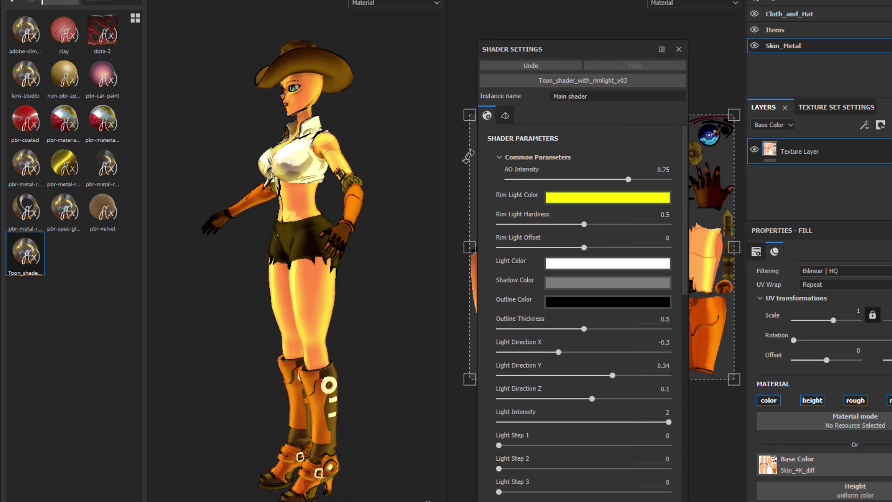
{"action": "left_click_drag", "start_coordinate": [622, 179], "coordinate": [475, 185]}
{"action": "left_click_drag", "start_coordinate": [275, 160], "coordinate": [297, 155], "text": "alt"}
{"action": "left_click_drag", "start_coordinate": [523, 184], "coordinate": [376, 183]}
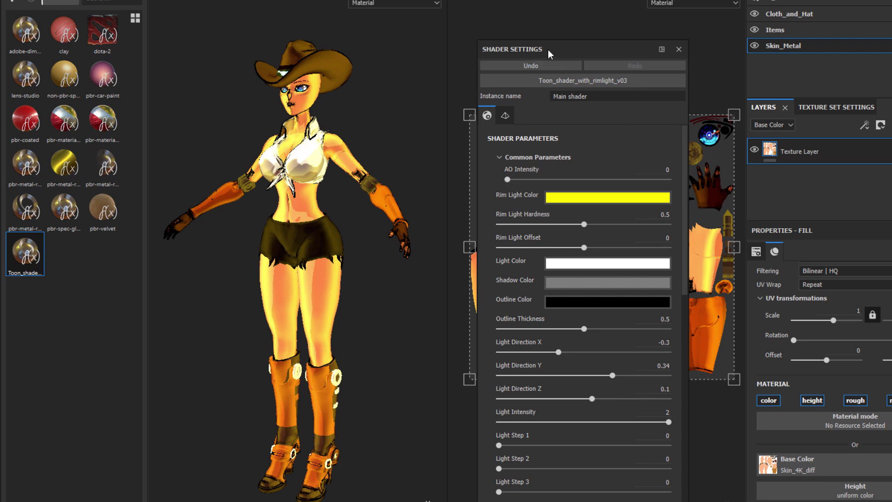
{"action": "left_click_drag", "start_coordinate": [520, 45], "coordinate": [441, 28]}
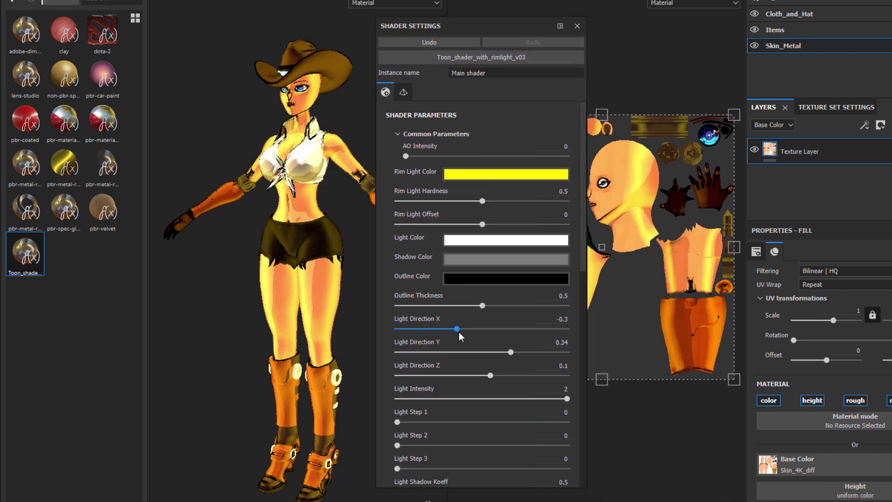
{"action": "left_click_drag", "start_coordinate": [457, 329], "coordinate": [463, 329]}
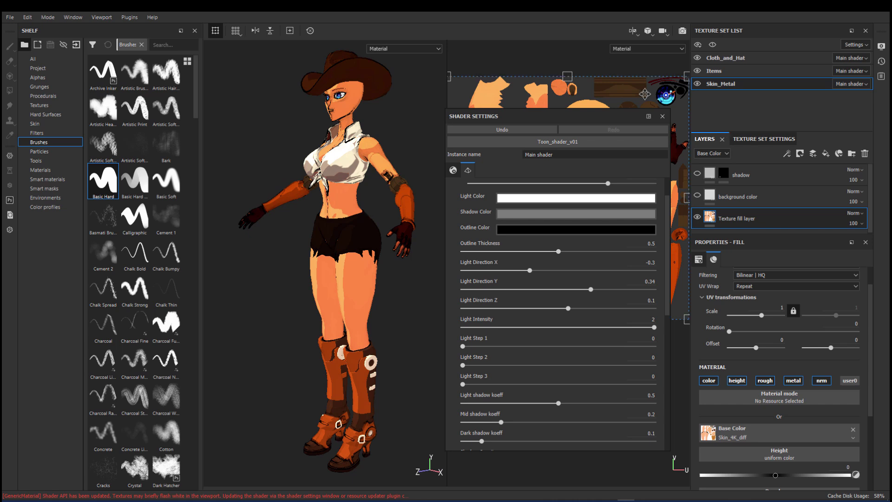
Select the Items texture set and reopen the main shader's settings
{"action": "left_click", "coordinate": [661, 116]}
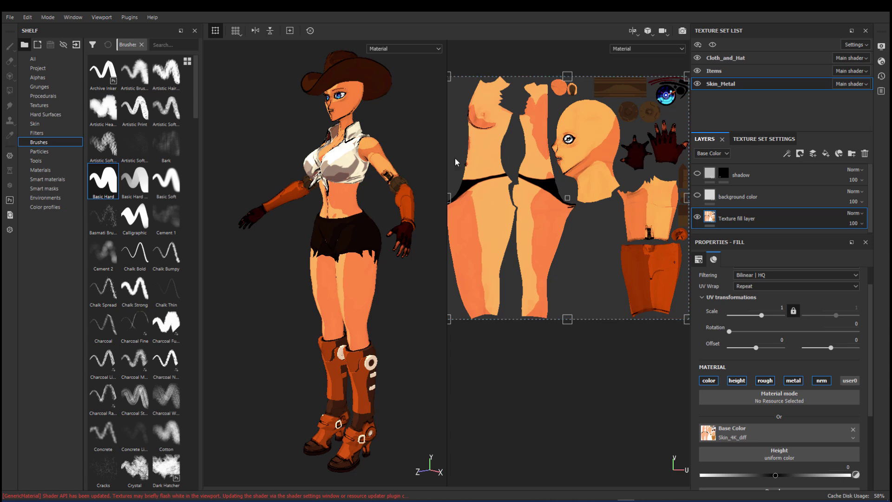
{"action": "left_click", "coordinate": [728, 69]}
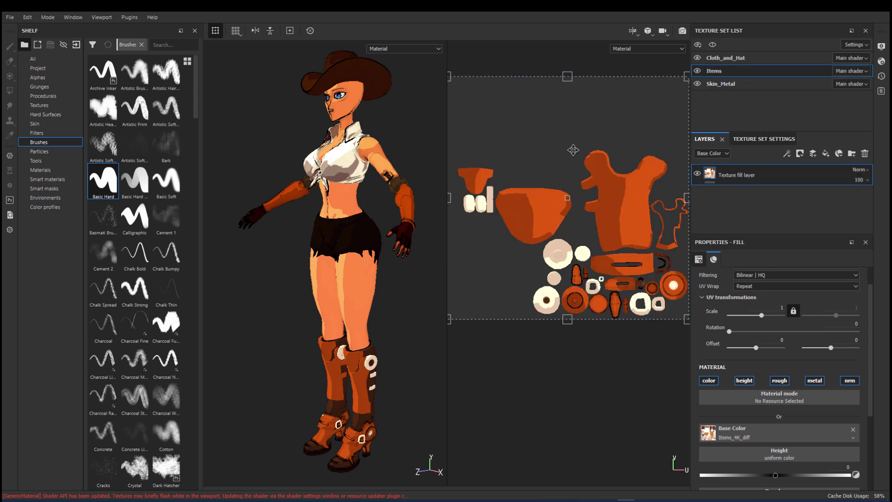
{"action": "left_click", "coordinate": [881, 61]}
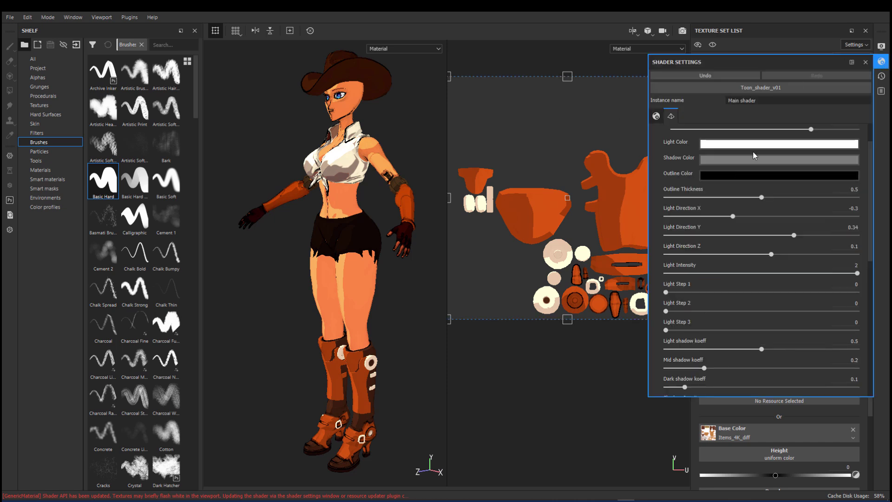
Set the toon shader's Light Direction to X -0.01, Y 0.12 and Z 0.32
{"action": "left_click_drag", "start_coordinate": [753, 62], "coordinate": [340, 127]}
{"action": "left_click_drag", "start_coordinate": [322, 283], "coordinate": [332, 283]}
{"action": "left_click_drag", "start_coordinate": [380, 300], "coordinate": [377, 300]}
{"action": "mouse_move", "coordinate": [331, 280]}
{"action": "left_mouse_down"}
{"action": "mouse_move", "coordinate": [368, 281]}
{"action": "mouse_move", "coordinate": [344, 278]}
{"action": "mouse_move", "coordinate": [386, 319]}
{"action": "mouse_move", "coordinate": [359, 301]}
{"action": "left_mouse_up"}
{"action": "left_click", "coordinate": [377, 299]}
{"action": "left_click_drag", "start_coordinate": [358, 128], "coordinate": [652, 94]}
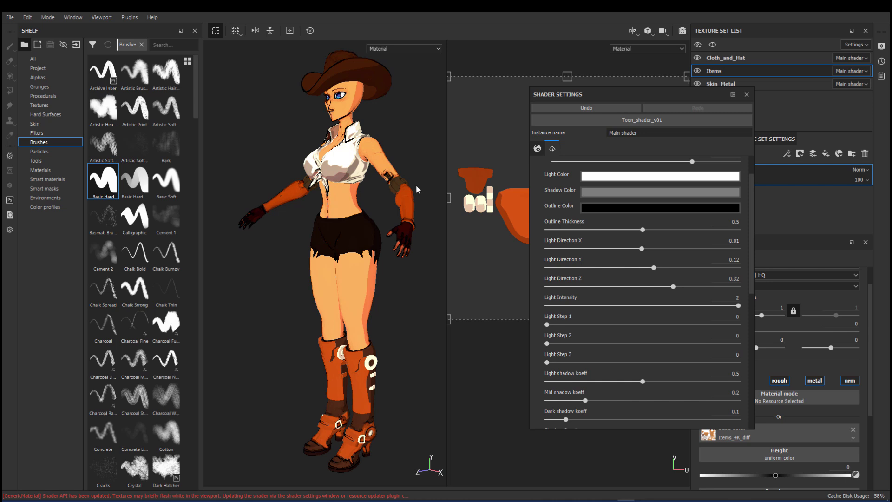